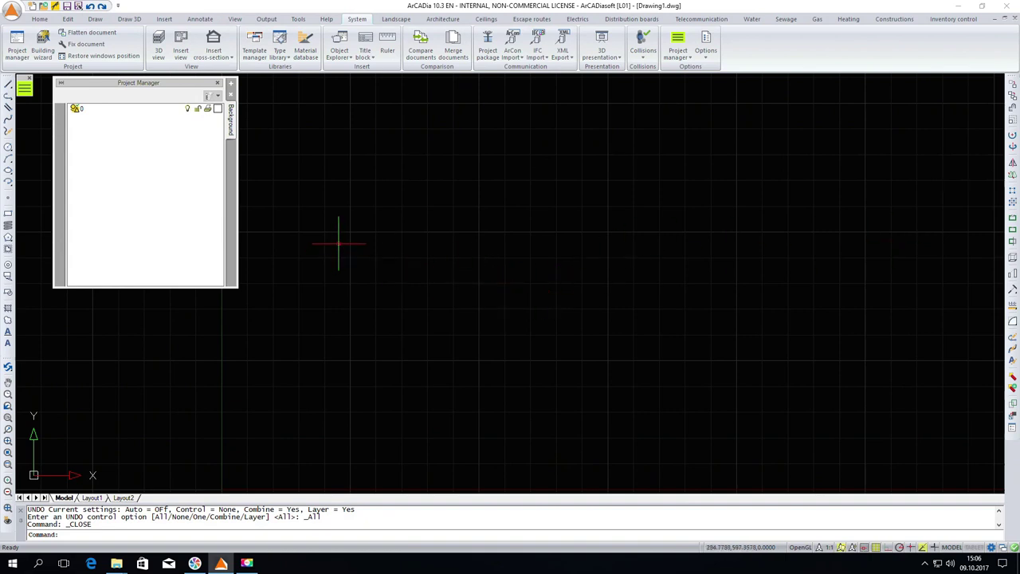
# Open the recent drawing ArCADia-POWER NETWORKS and bring the whole housing estate plan into view
pyautogui.click(11, 10)
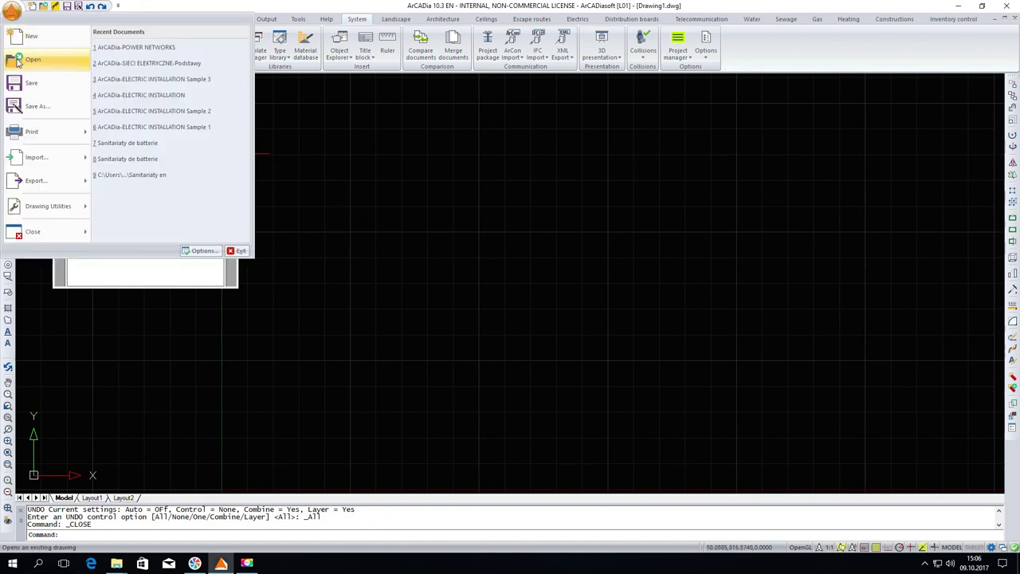
pyautogui.click(131, 47)
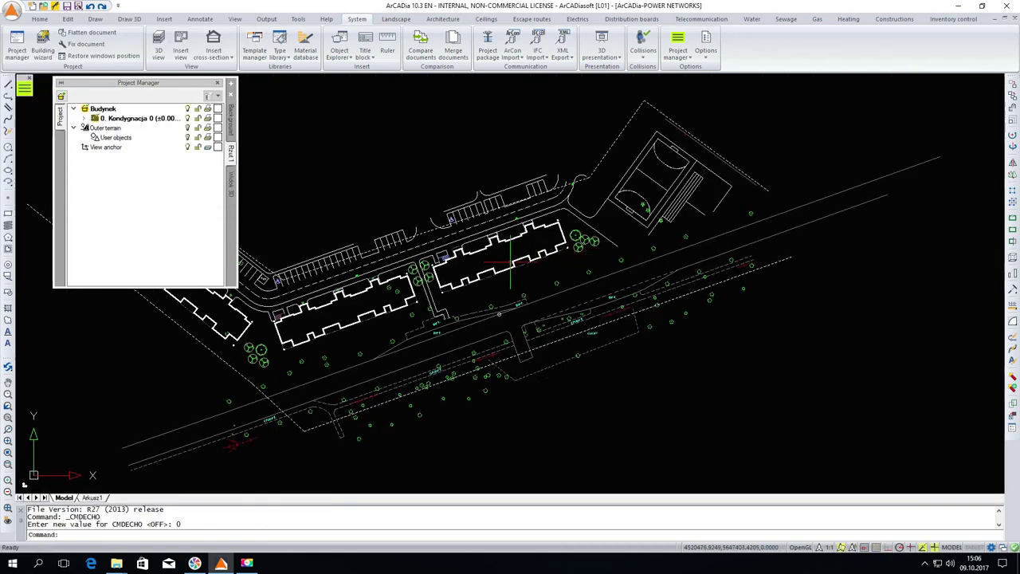
pyautogui.moveTo(24, 484); pyautogui.dragTo(246, 483, button='middle')
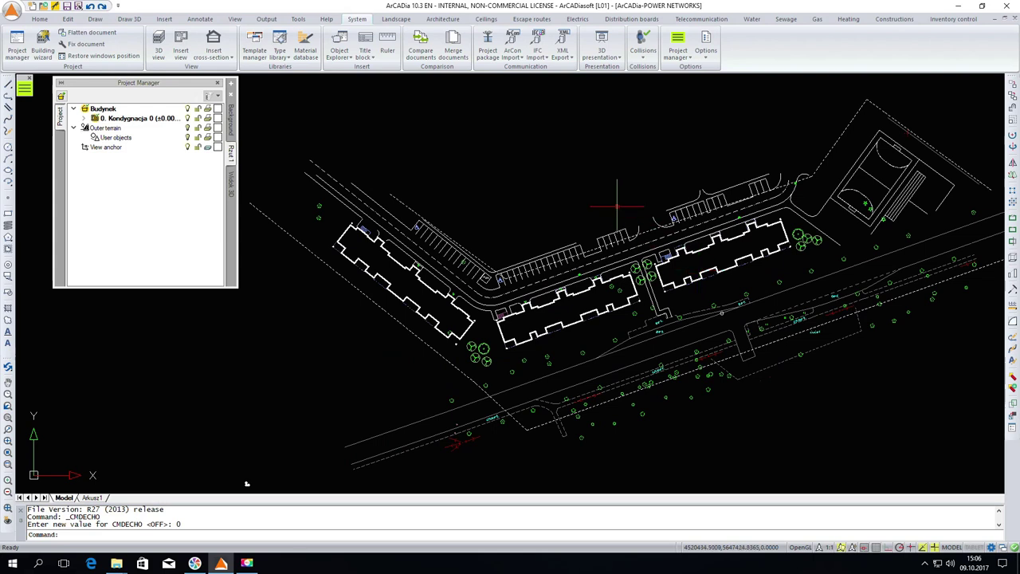
# Start inserting a transformer station and assign it the 630kVA type from Transformatory suche in the standard library
pyautogui.click(579, 19)
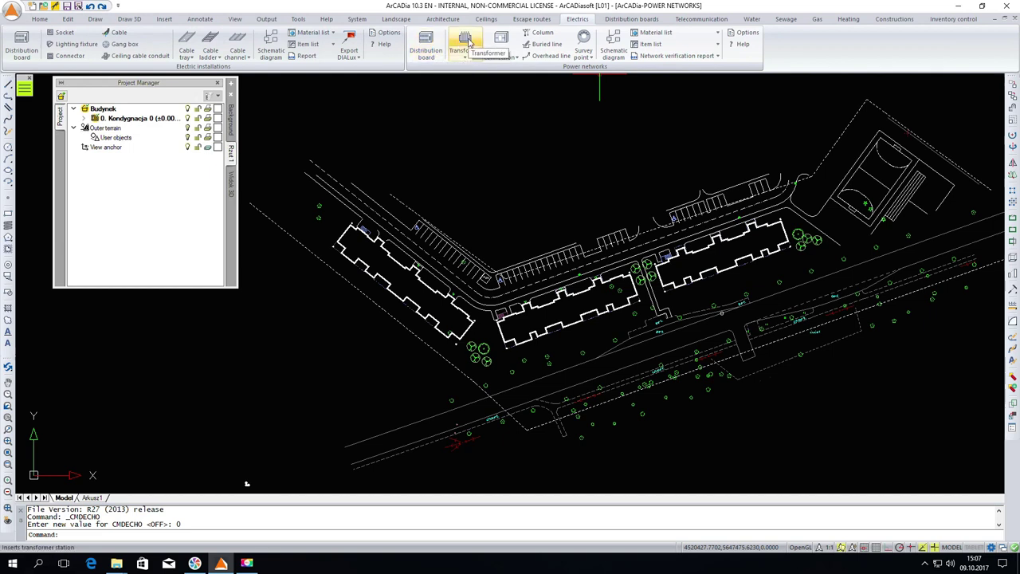
pyautogui.click(470, 44)
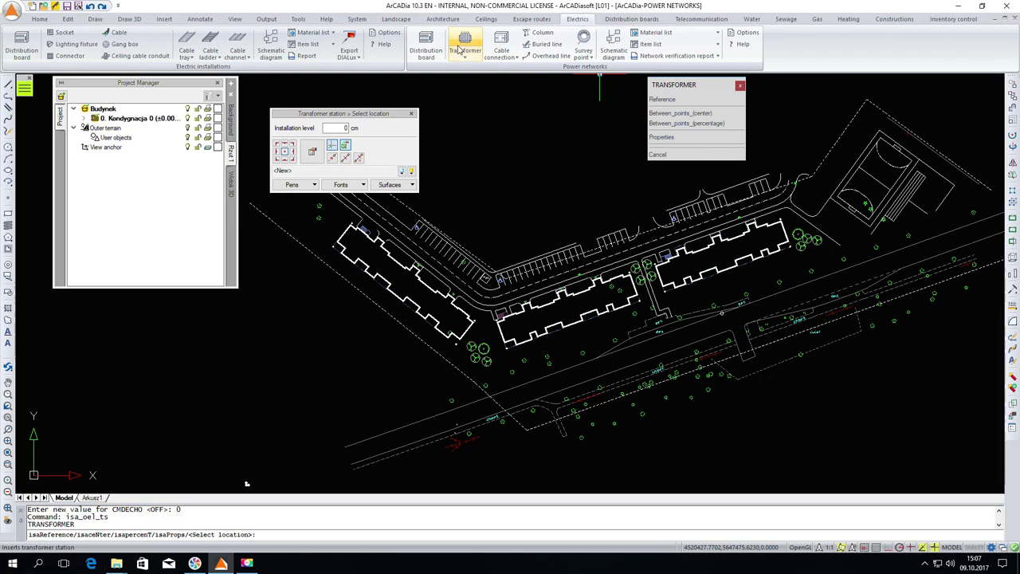
pyautogui.click(313, 155)
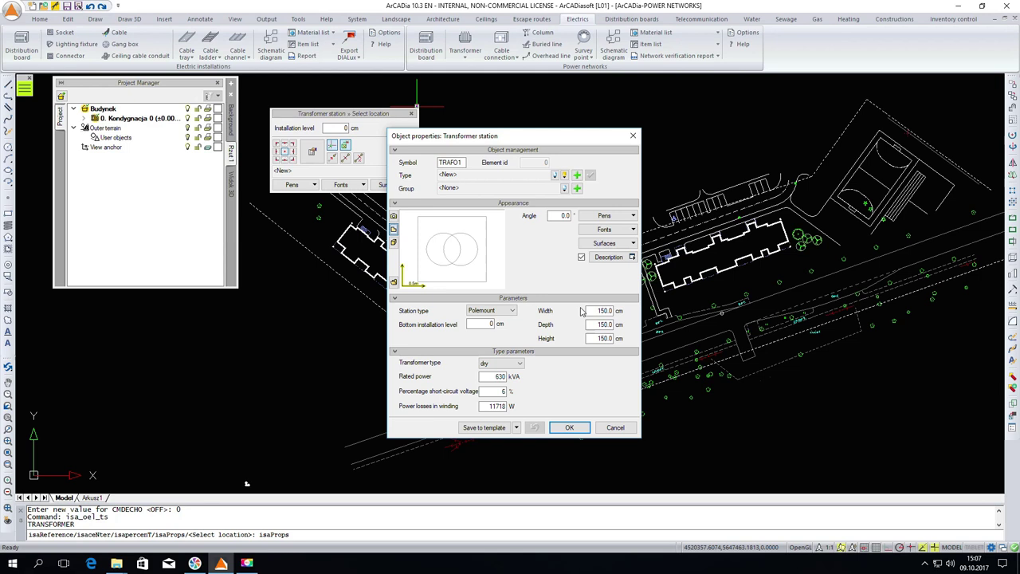
pyautogui.click(565, 175)
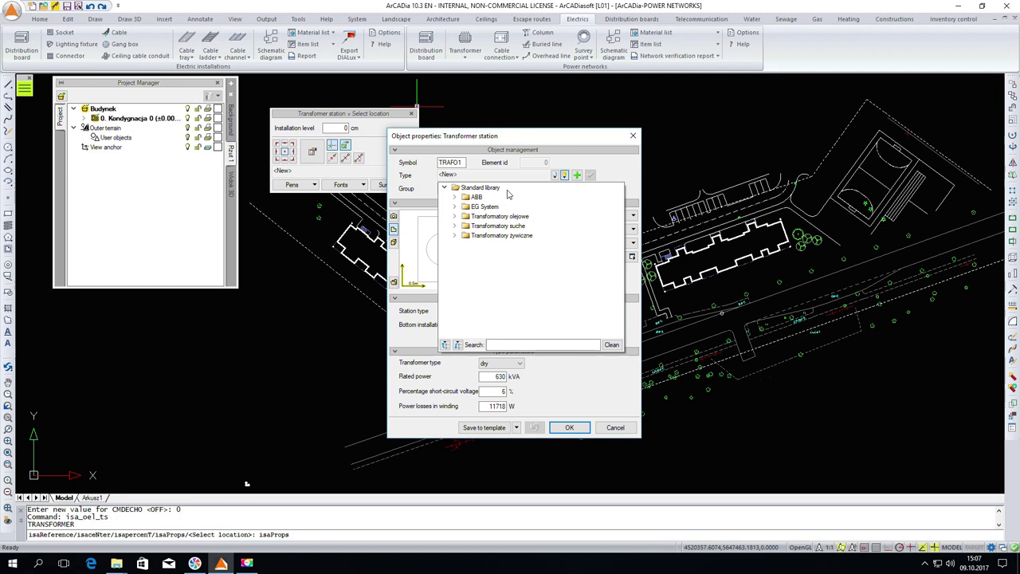
pyautogui.click(510, 346)
pyautogui.click(454, 227)
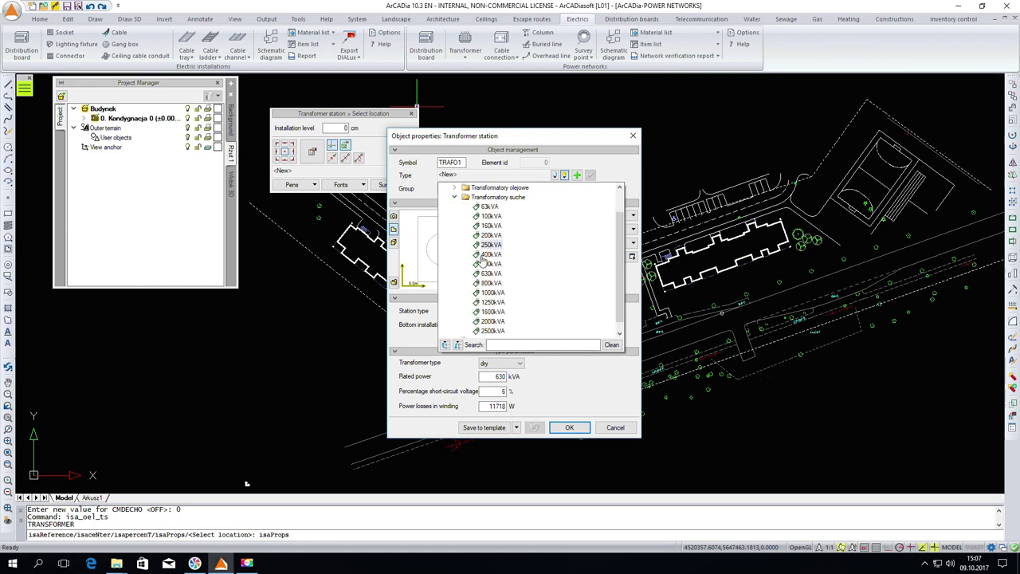
pyautogui.click(505, 276)
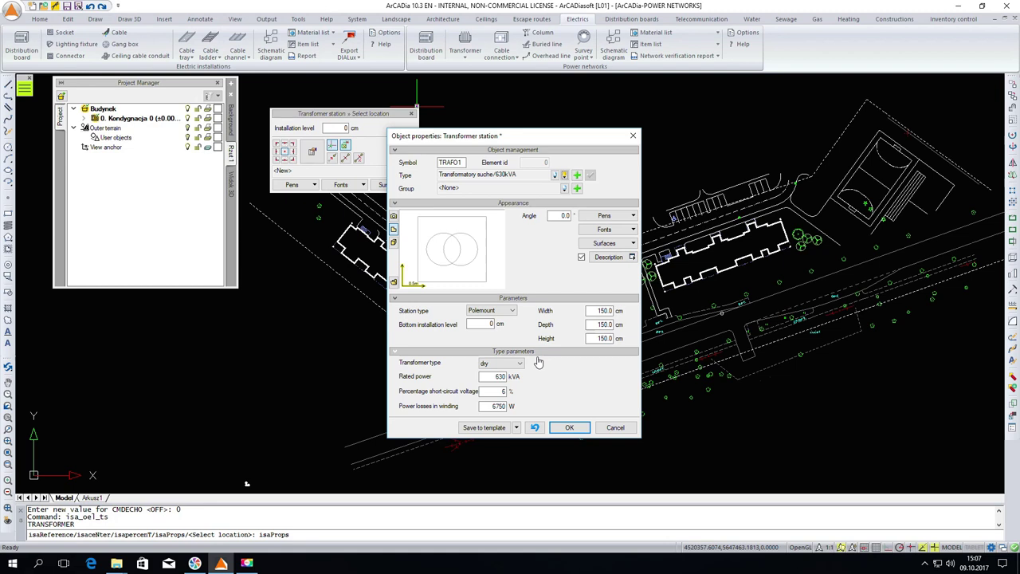
pyautogui.click(570, 428)
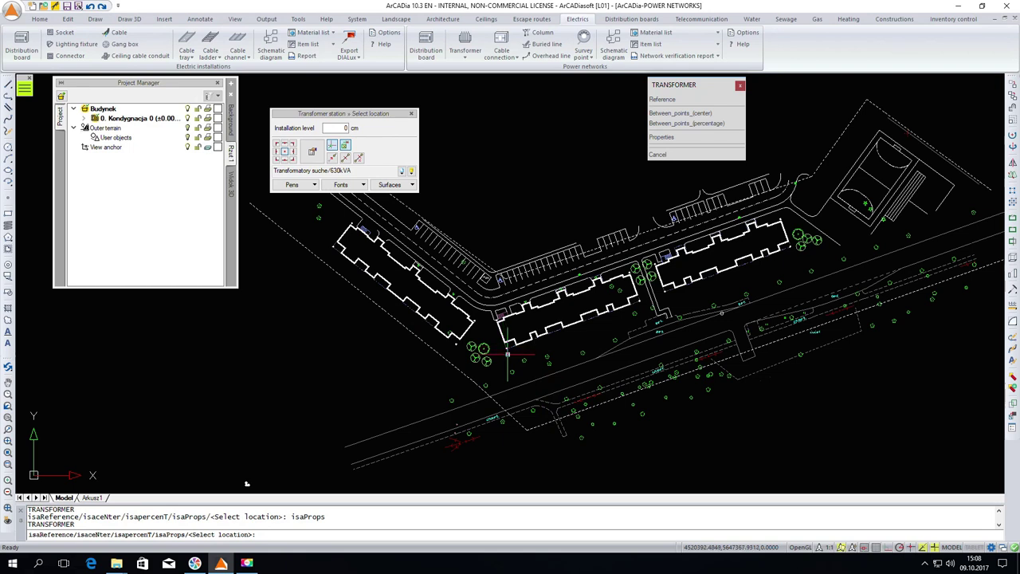
# Place the transformer station beside the road near the upper end of the diagonal parking row, rotated parallel to the road
pyautogui.scroll(-1, 507, 353)
pyautogui.scroll(3, 447, 258)
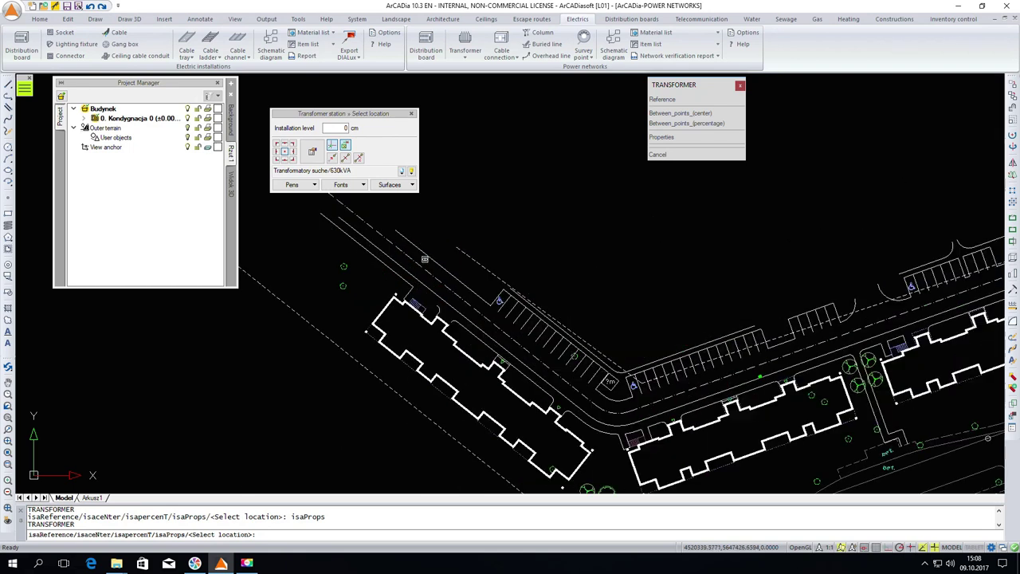
pyautogui.scroll(3, 446, 258)
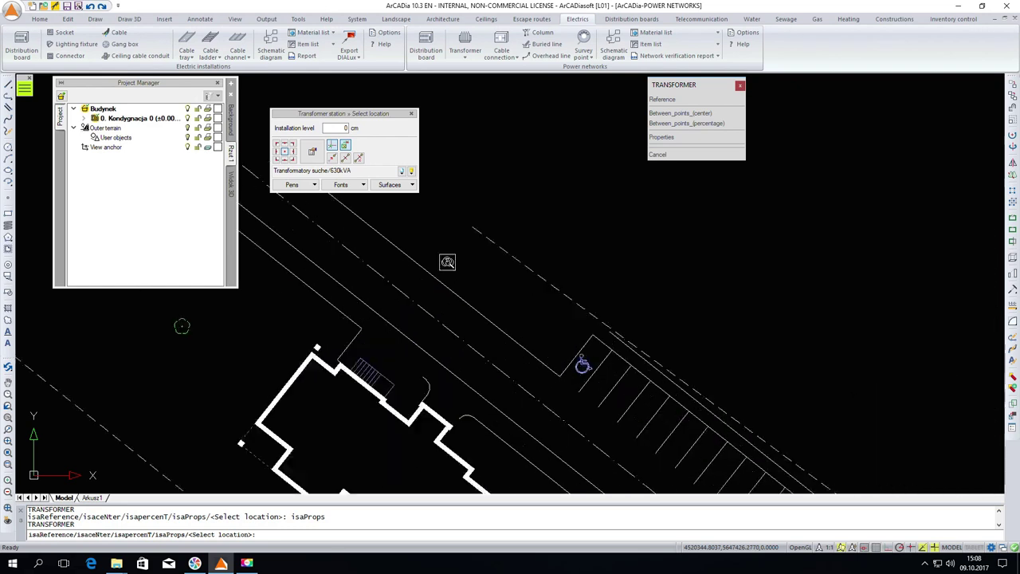
pyautogui.click(519, 289)
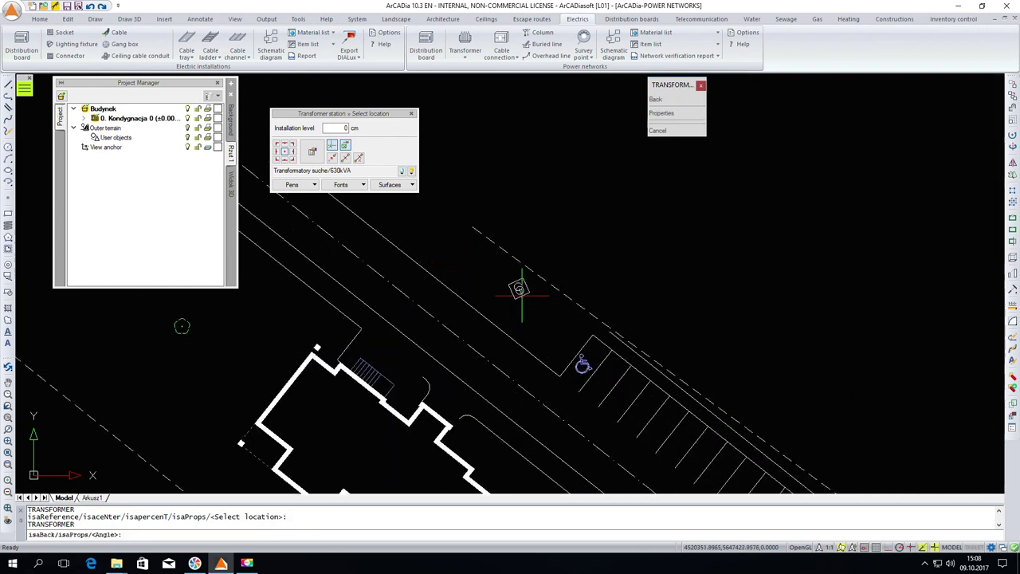
pyautogui.click(568, 325)
pyautogui.press('Escape')
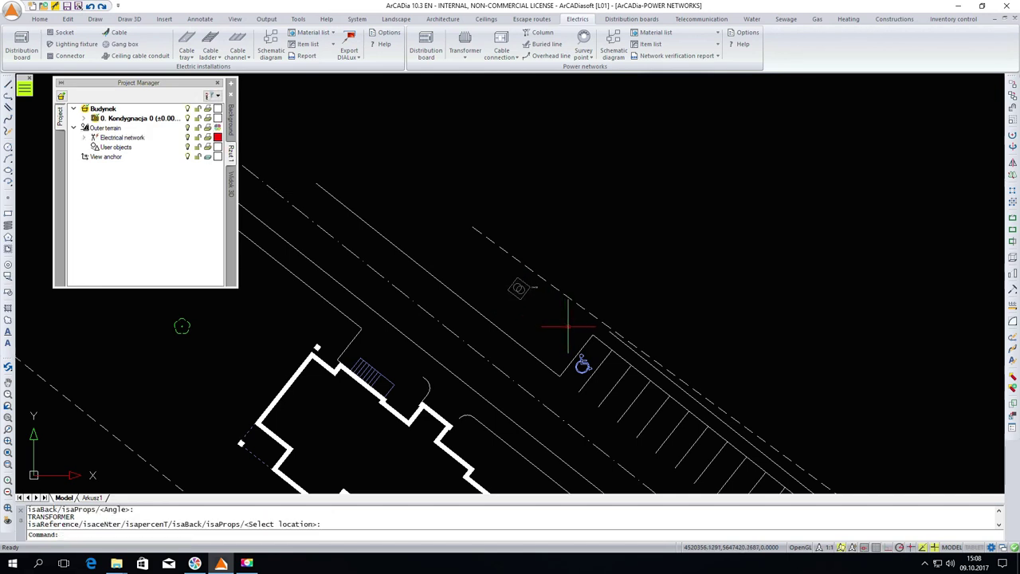
# Make Outer terrain the active group in the project tree
pyautogui.doubleClick(103, 128)
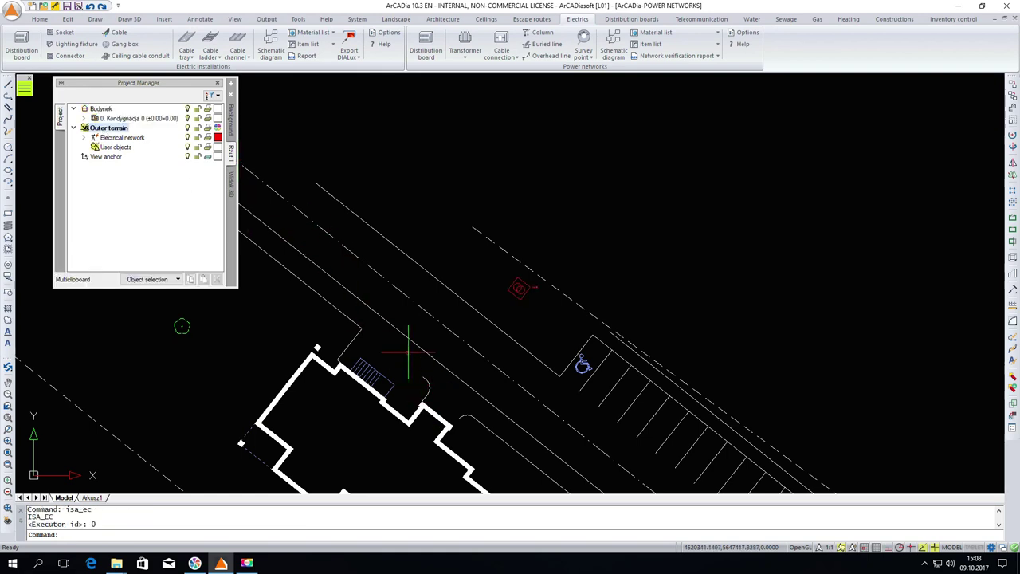
pyautogui.scroll(-2, 324, 180)
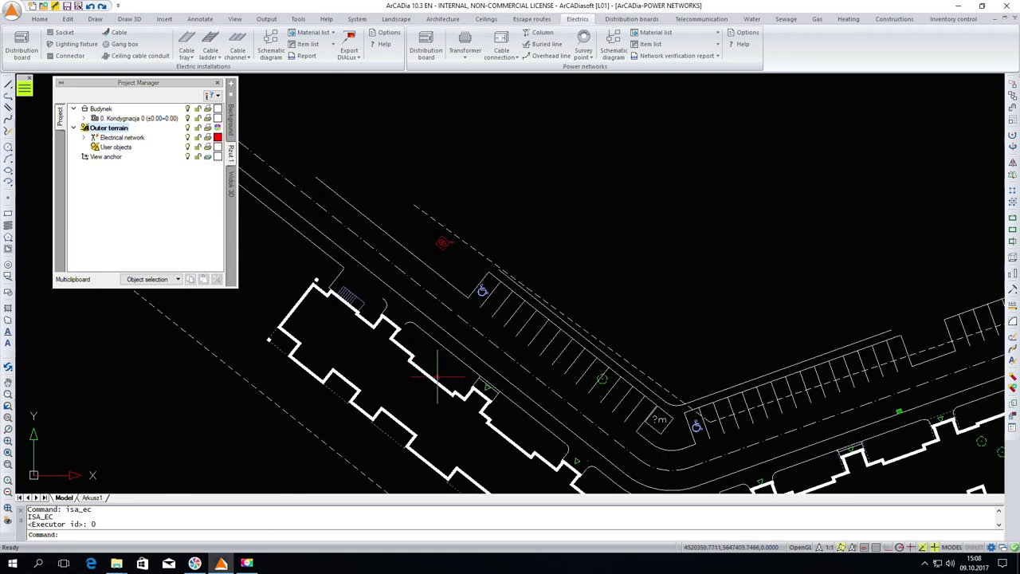
pyautogui.scroll(2, 438, 376)
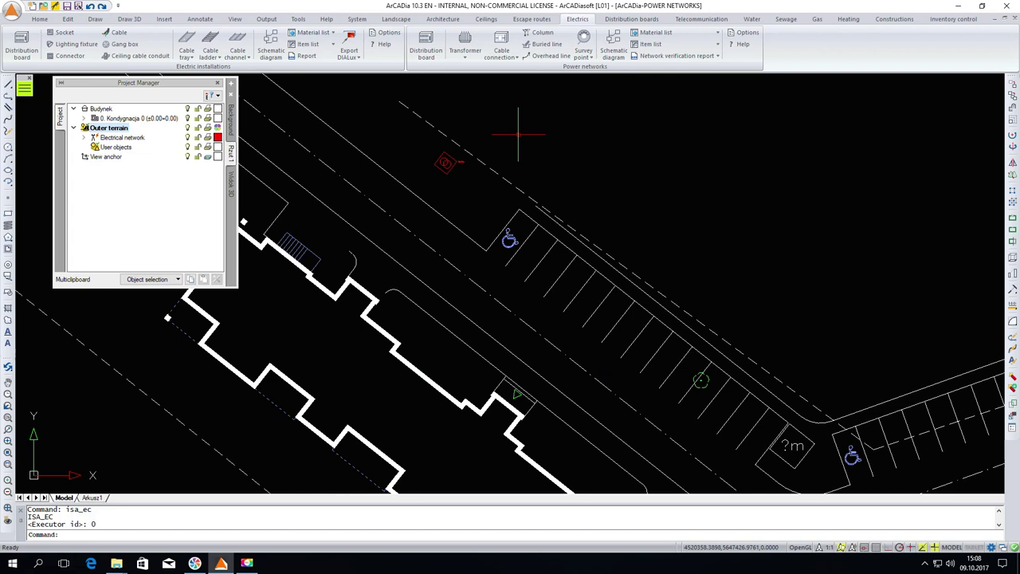
# Insert a cable connection by its lower-left corner on the leftmost building's road-side wall, rotated along the wall
pyautogui.click(505, 45)
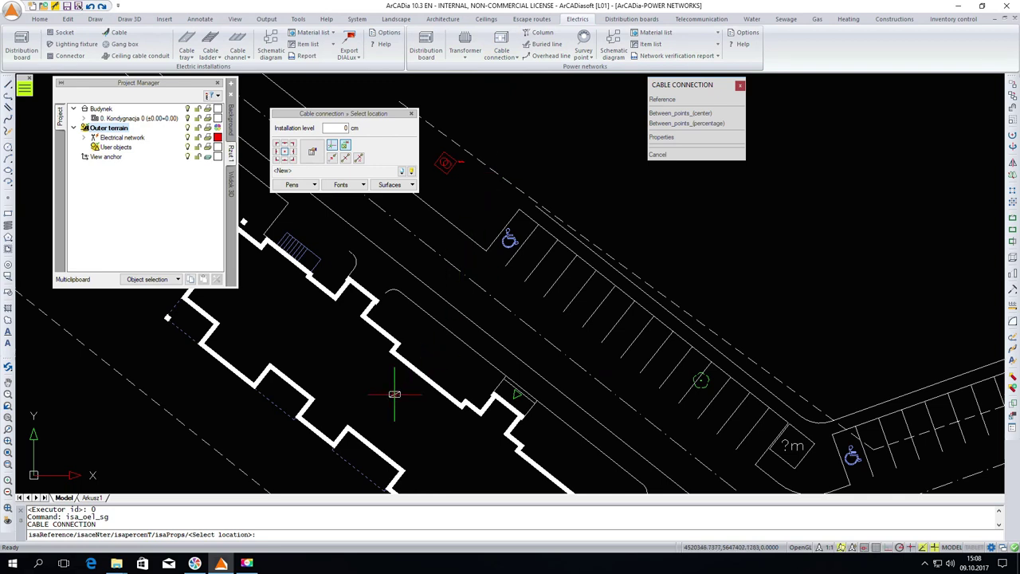
pyautogui.scroll(3, 384, 322)
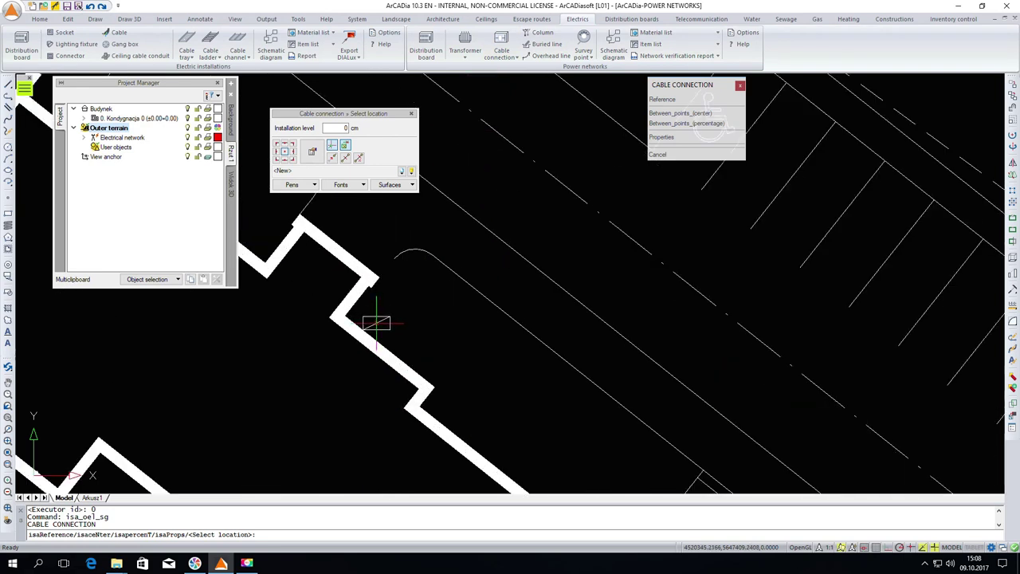
pyautogui.click(277, 159)
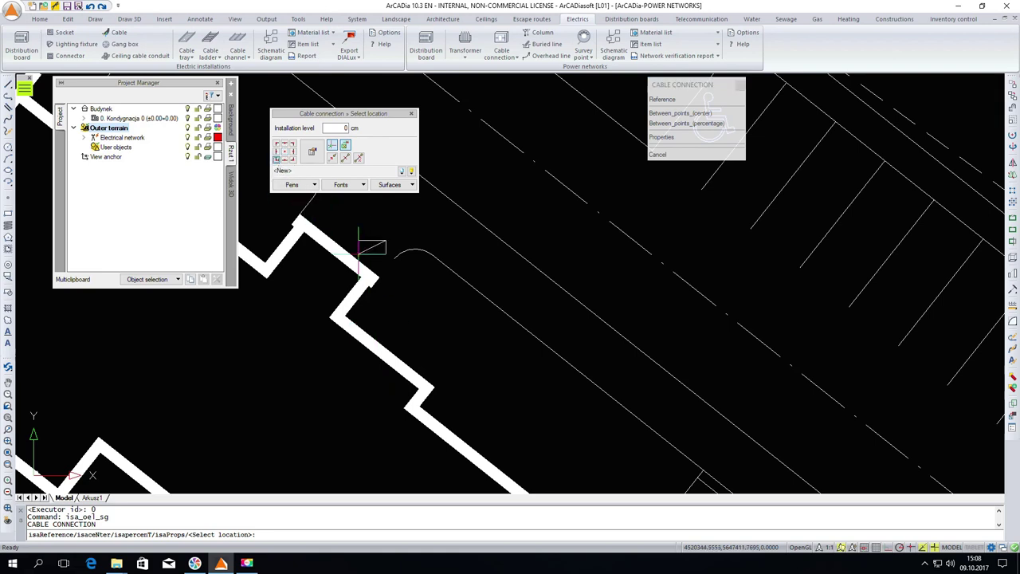
pyautogui.click(370, 333)
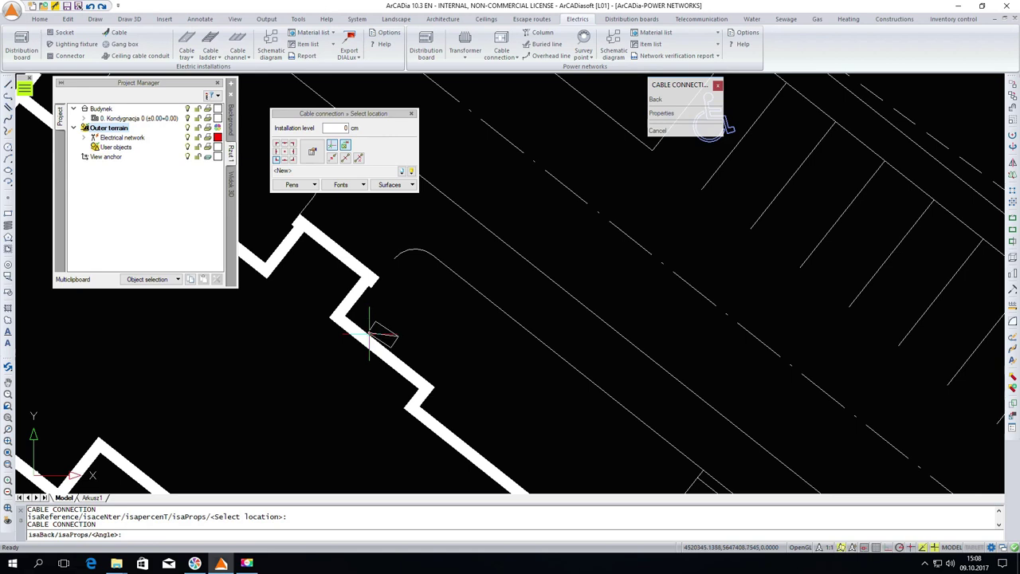
pyautogui.click(410, 367)
# Place two more cable connections in the next two wall recesses of the leftmost building, aligned with its road-side facade
pyautogui.scroll(-3, 382, 343)
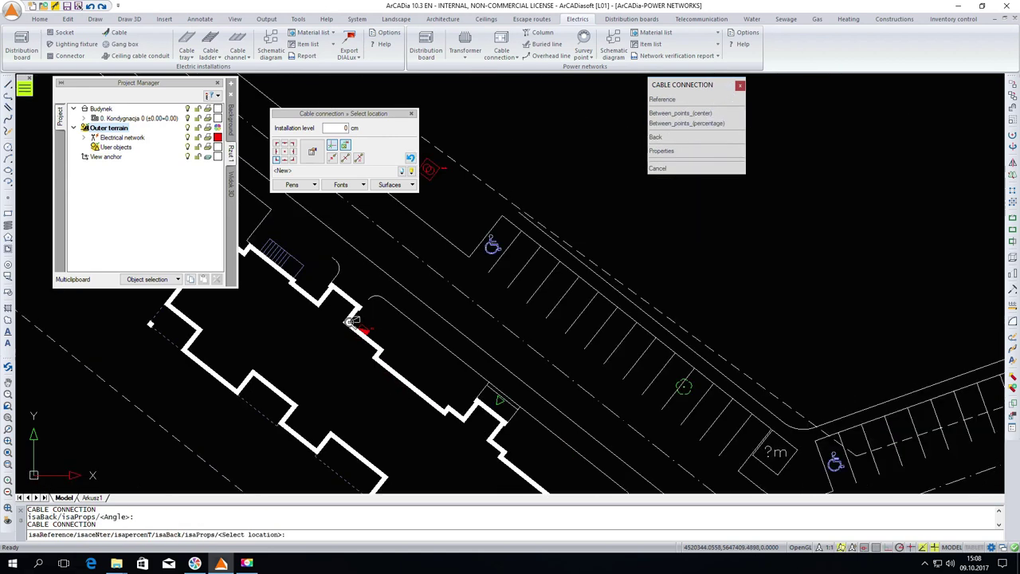
pyautogui.scroll(3, 475, 418)
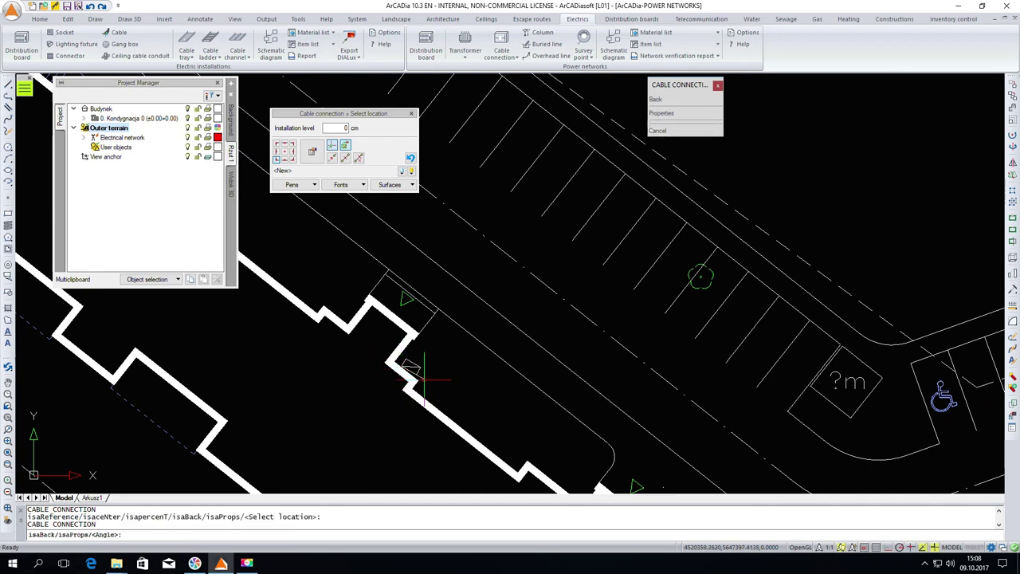
pyautogui.scroll(-3, 323, 323)
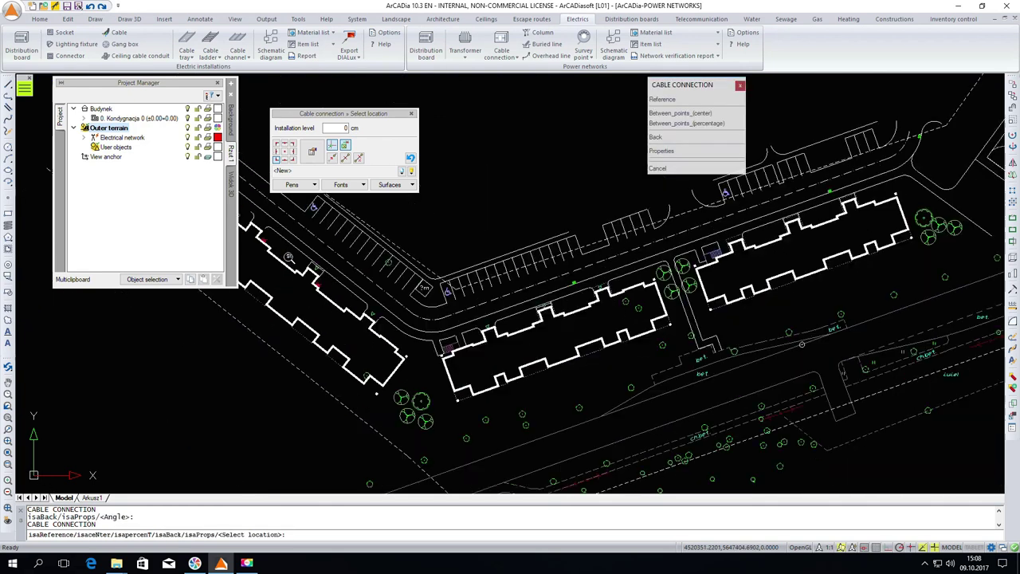
pyautogui.scroll(2, 383, 331)
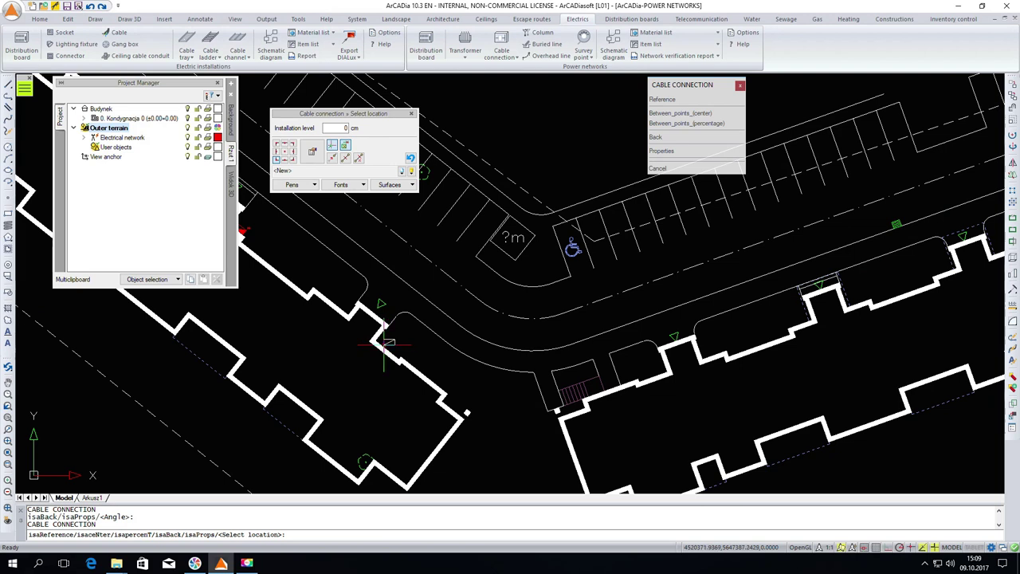
pyautogui.click(385, 345)
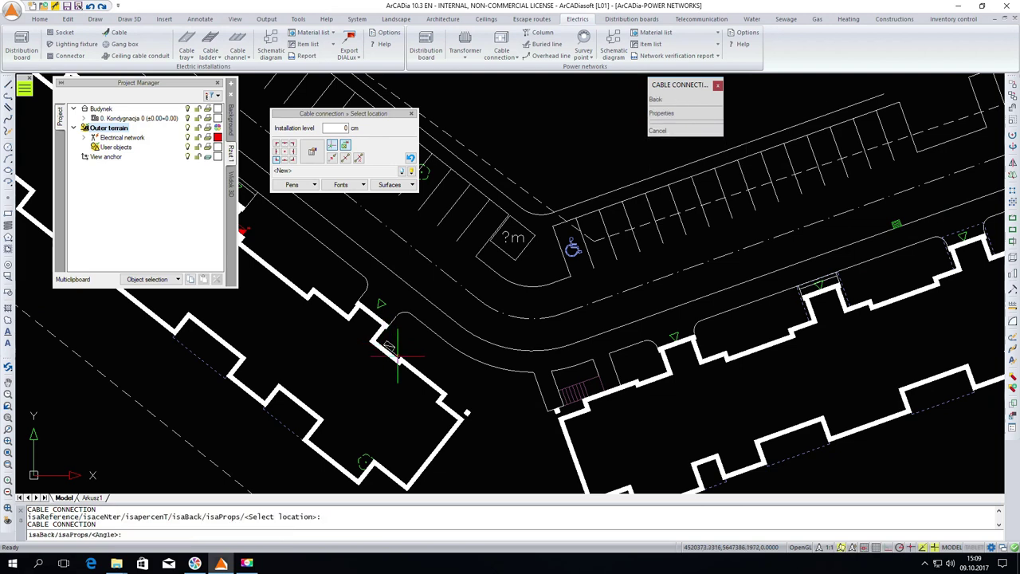
pyautogui.click(403, 355)
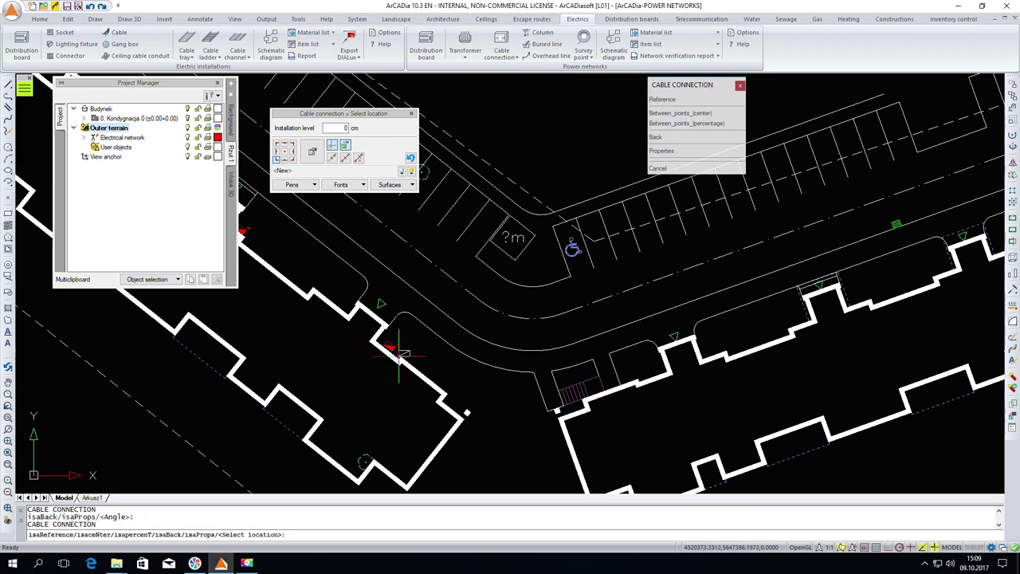
pyautogui.press('Escape')
# Review the object properties of the middle cable connection on the leftmost building
pyautogui.moveTo(485, 358); pyautogui.dragTo(695, 451, button='middle')
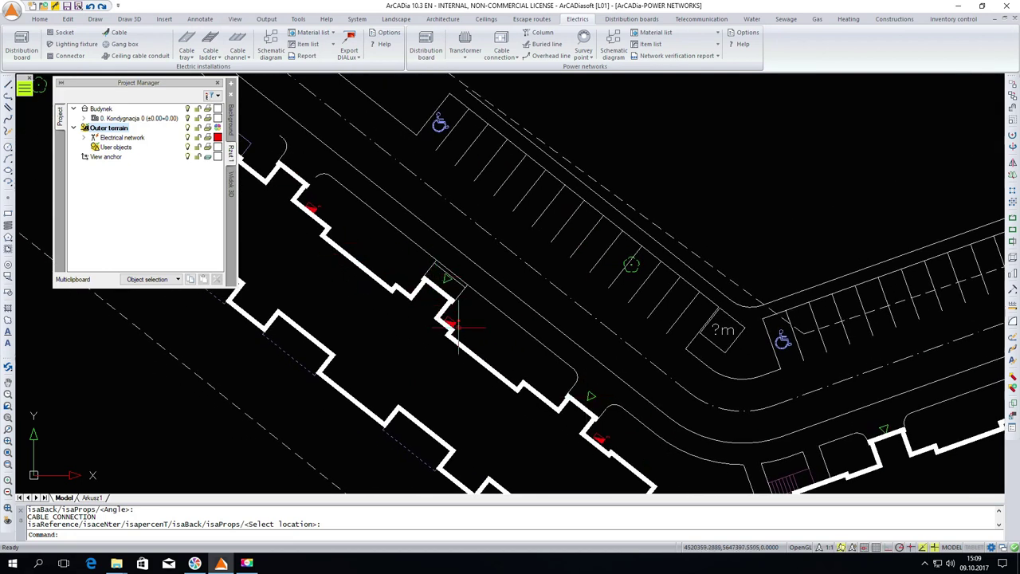
pyautogui.doubleClick(451, 323)
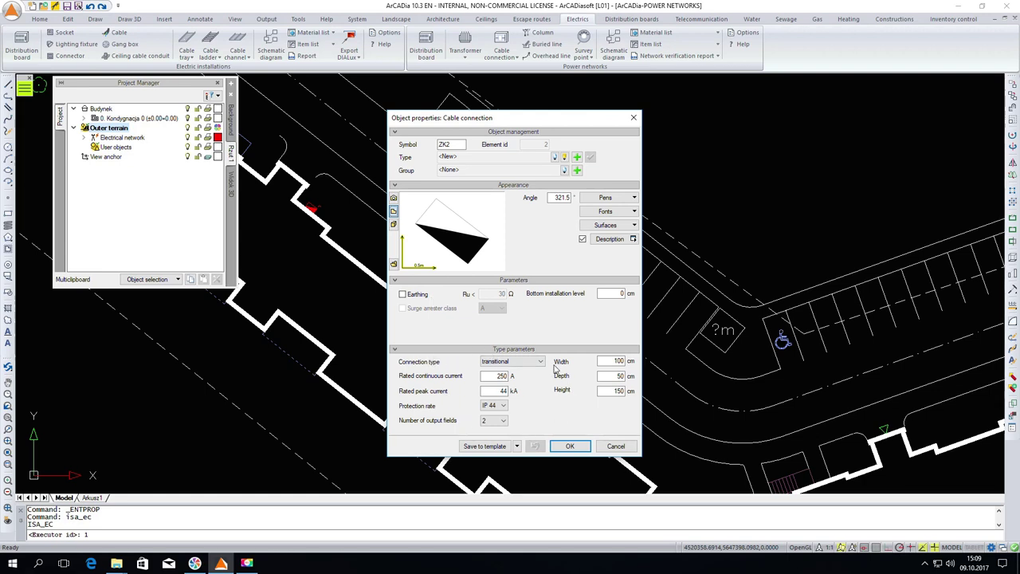
pyautogui.click(567, 447)
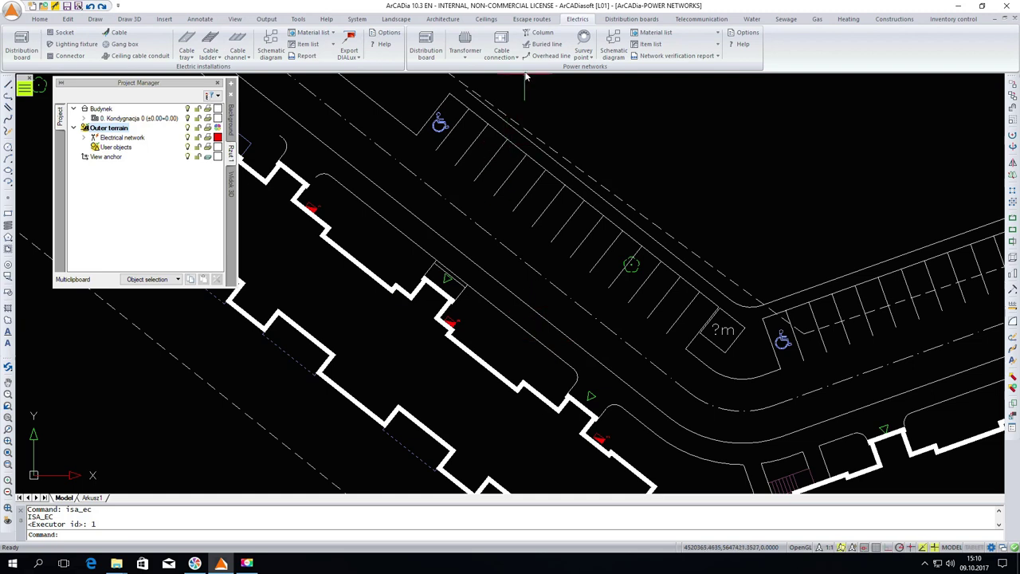
# Start a buried line and enable its initial protection, using the 250A fuse from the przemysłowy, zwłoczny: WT-00, WT-1 library group
pyautogui.click(545, 44)
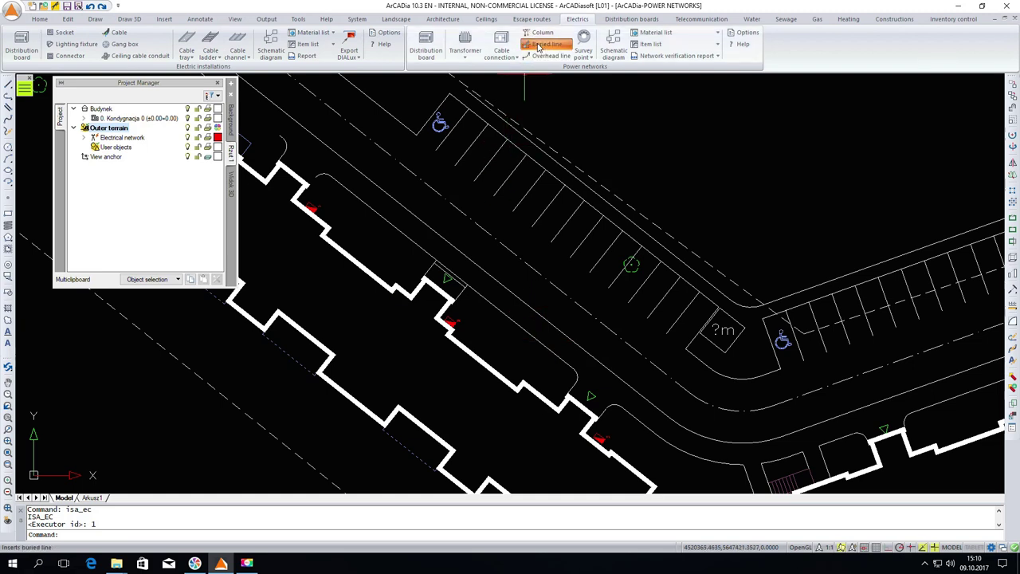
pyautogui.click(286, 166)
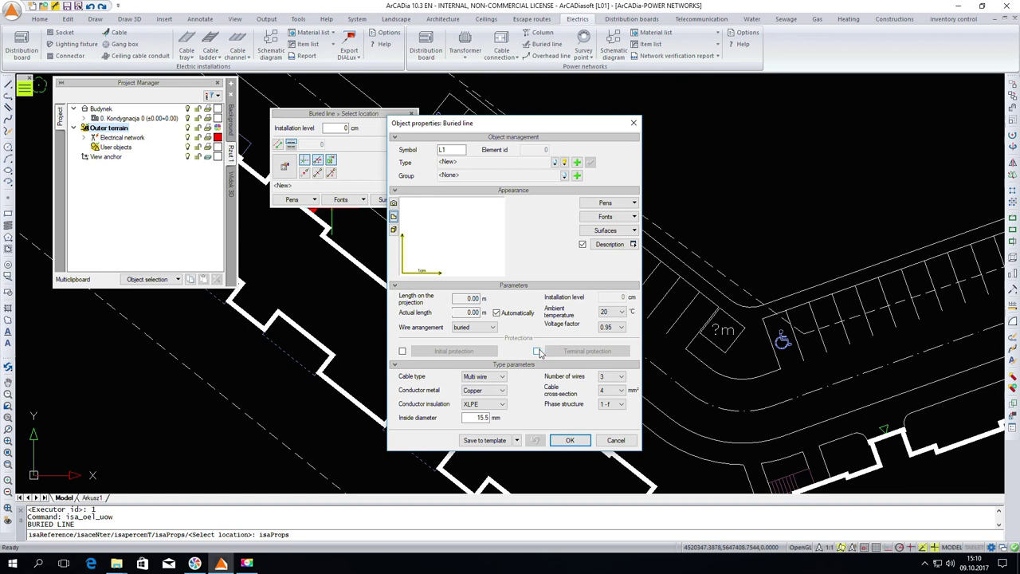
pyautogui.click(403, 352)
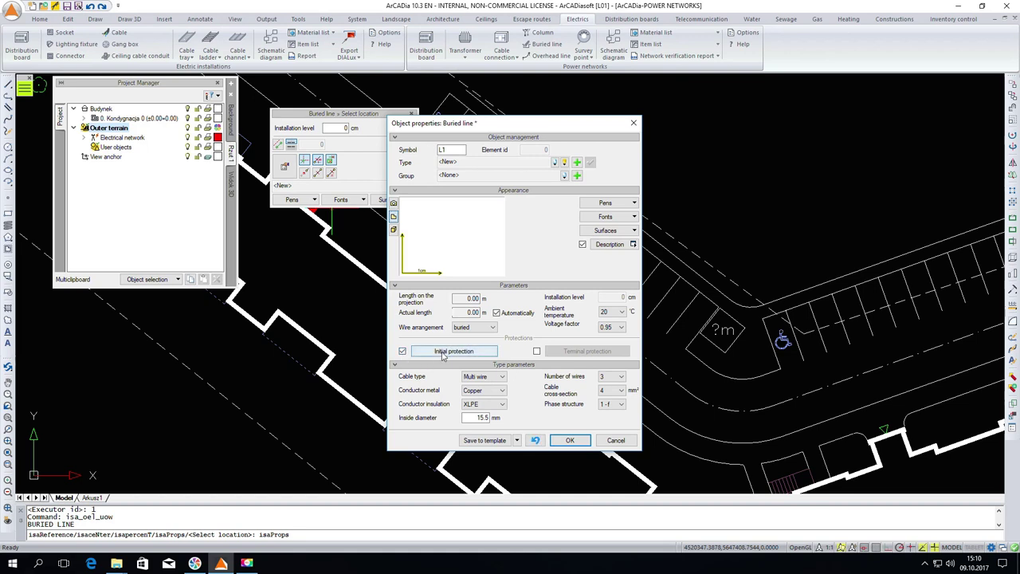
pyautogui.click(443, 353)
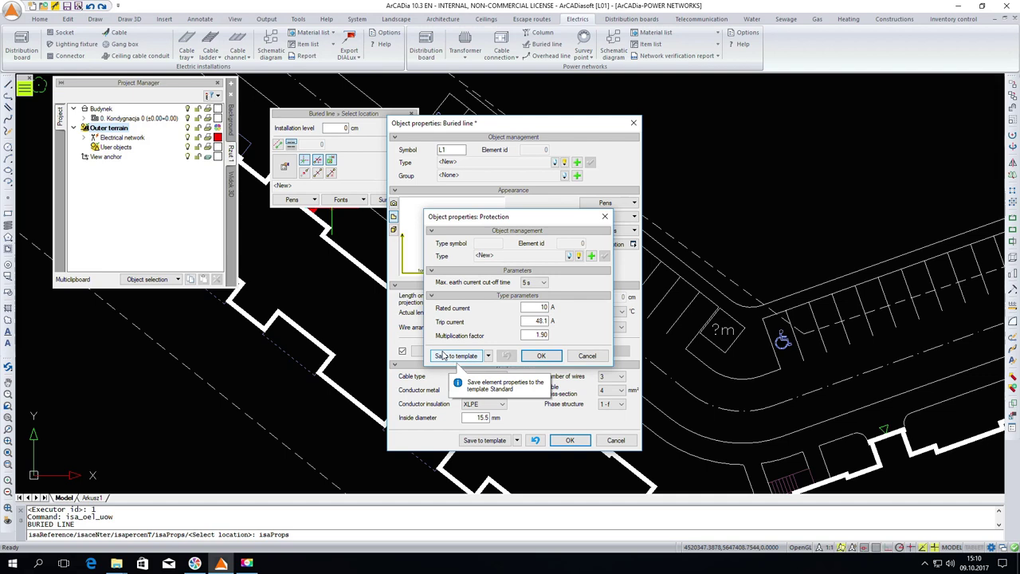
pyautogui.click(579, 255)
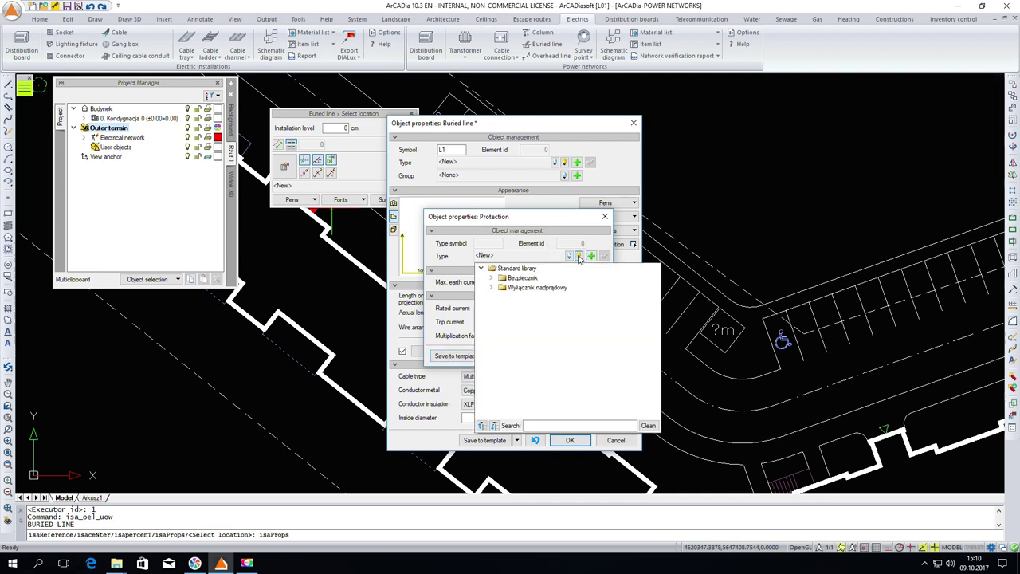
pyautogui.click(491, 279)
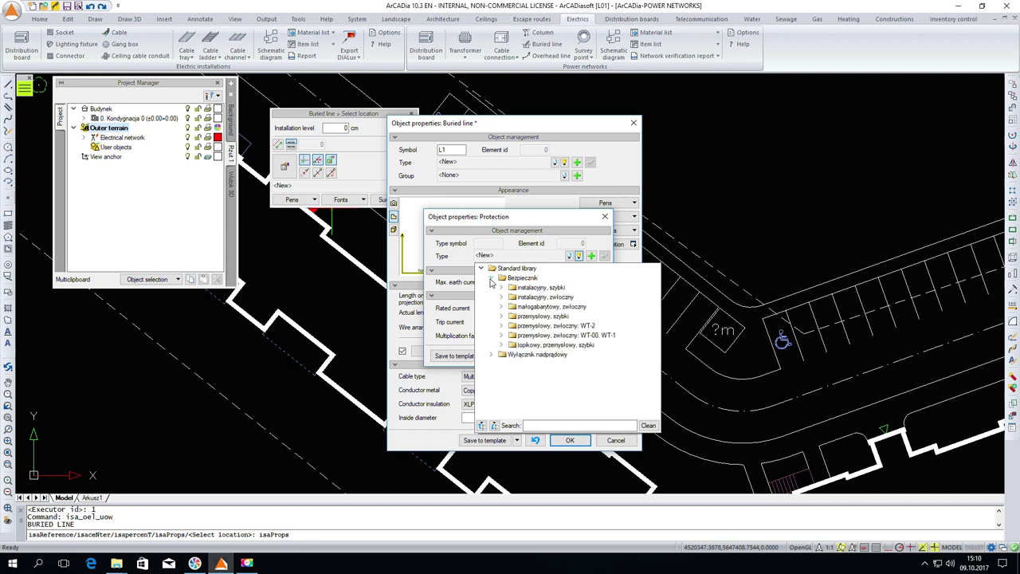
pyautogui.click(491, 354)
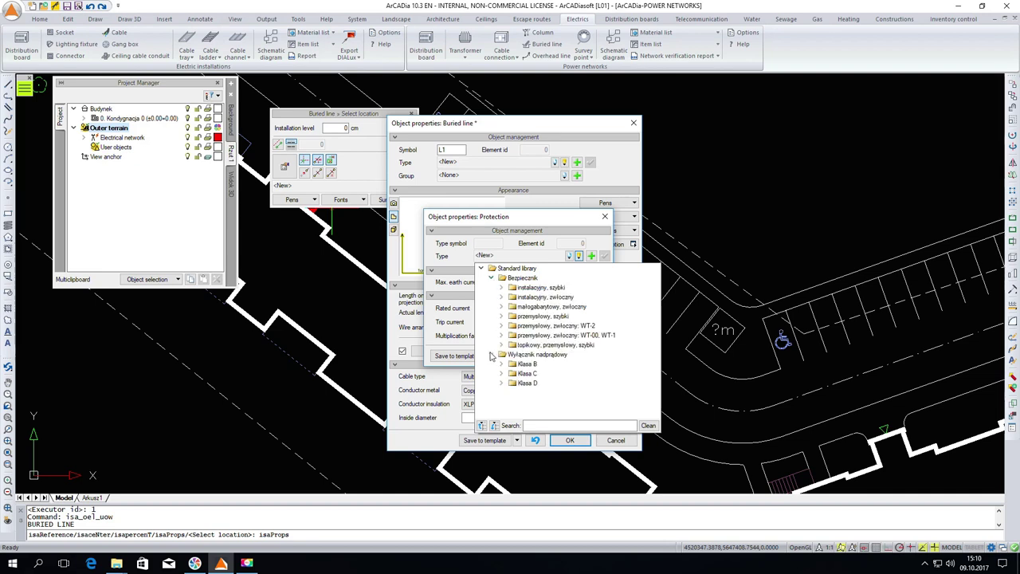
pyautogui.click(542, 423)
pyautogui.write('WT-00')
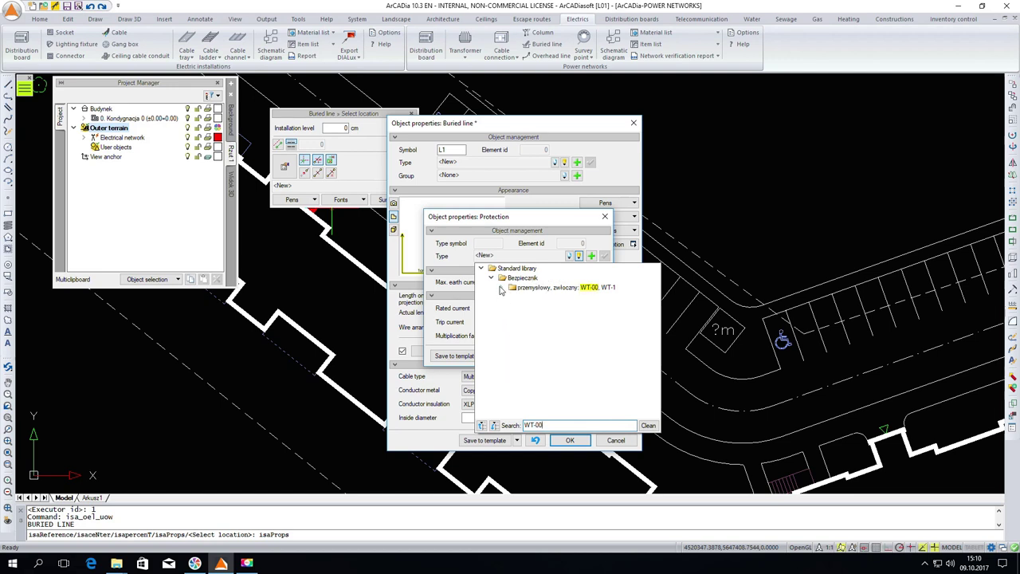
pyautogui.click(501, 288)
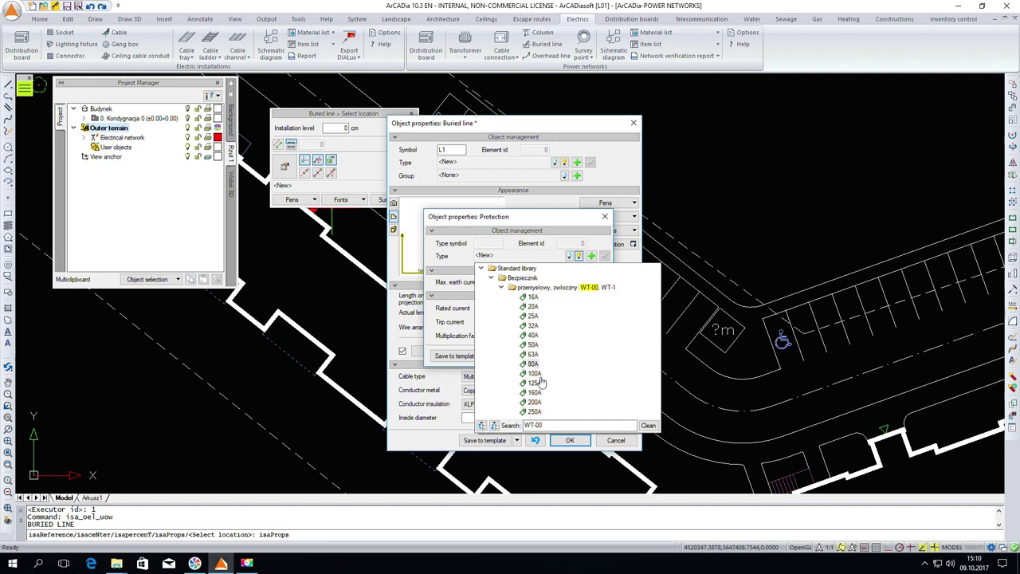
pyautogui.click(534, 411)
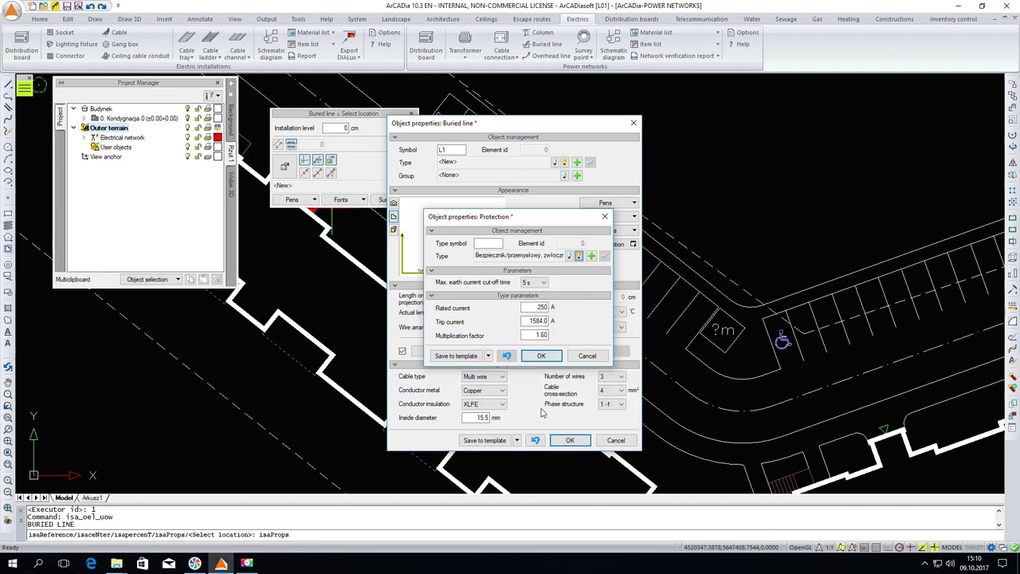
pyautogui.click(542, 356)
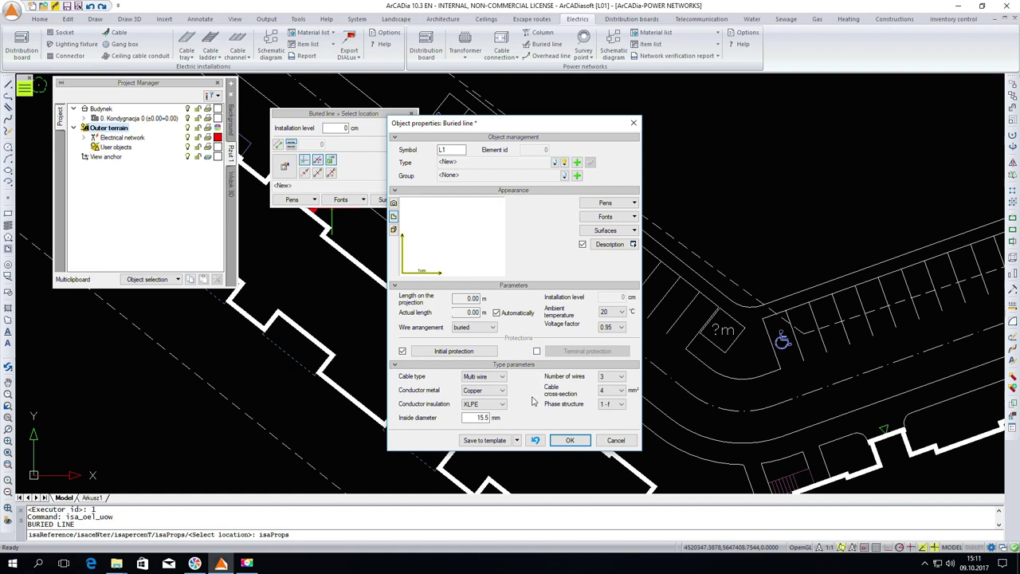
# Set the buried line's cable to aluminium conductors, 4 wires, 240 mm² cross-section and 3-f phase structure
pyautogui.click(500, 391)
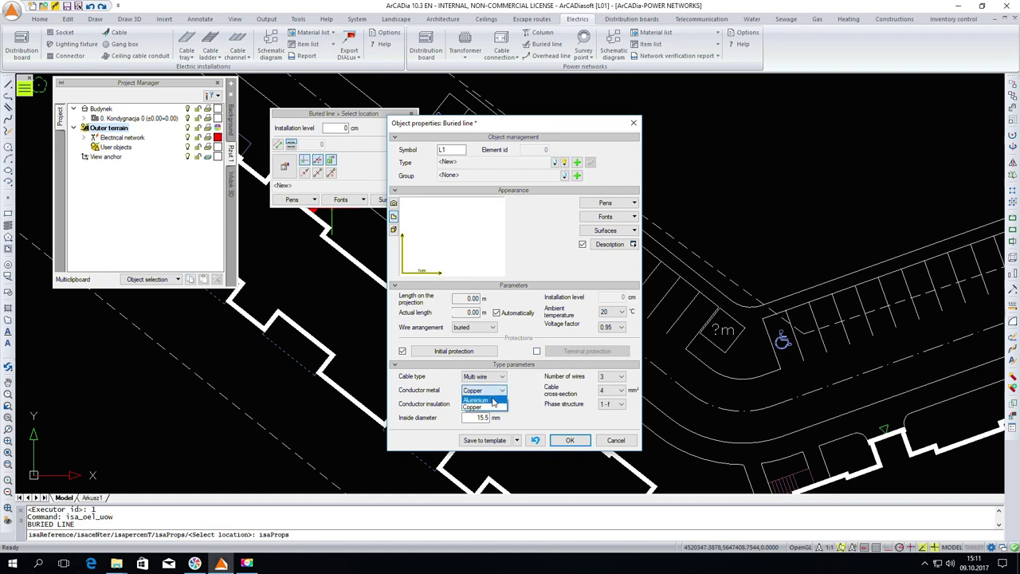
pyautogui.click(493, 401)
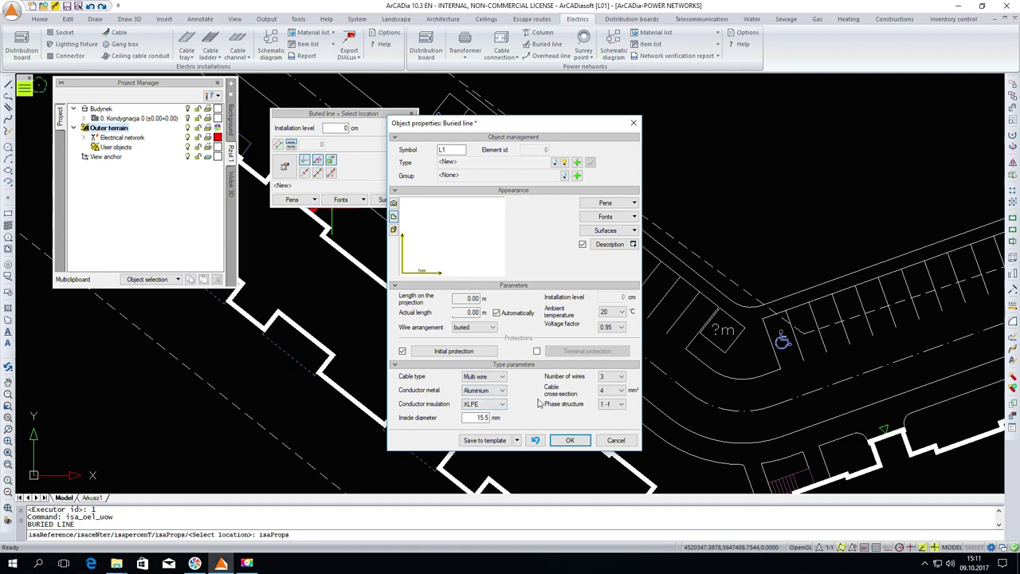
pyautogui.click(613, 377)
pyautogui.click(608, 401)
pyautogui.click(613, 389)
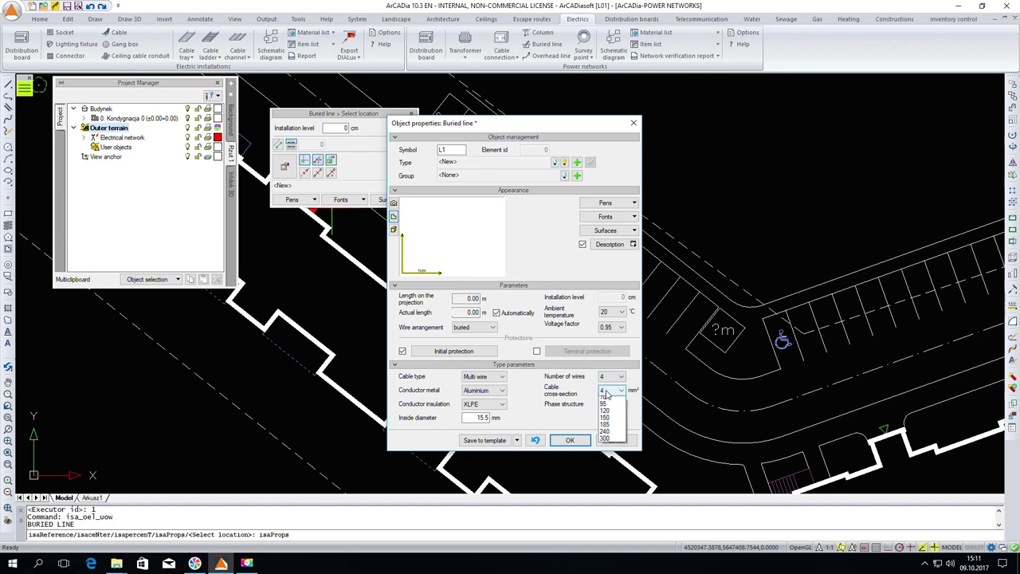
pyautogui.click(605, 483)
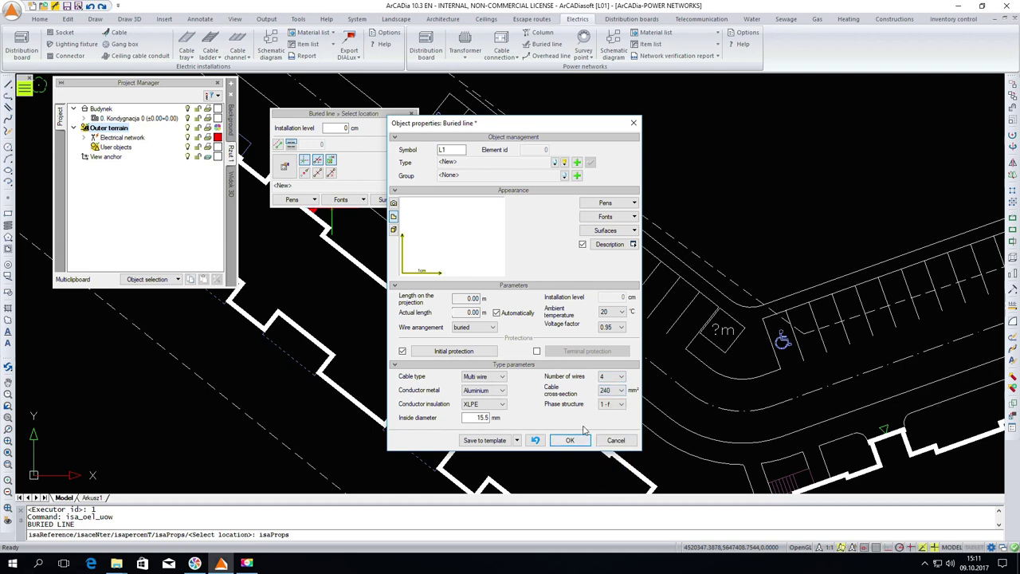
pyautogui.click(620, 404)
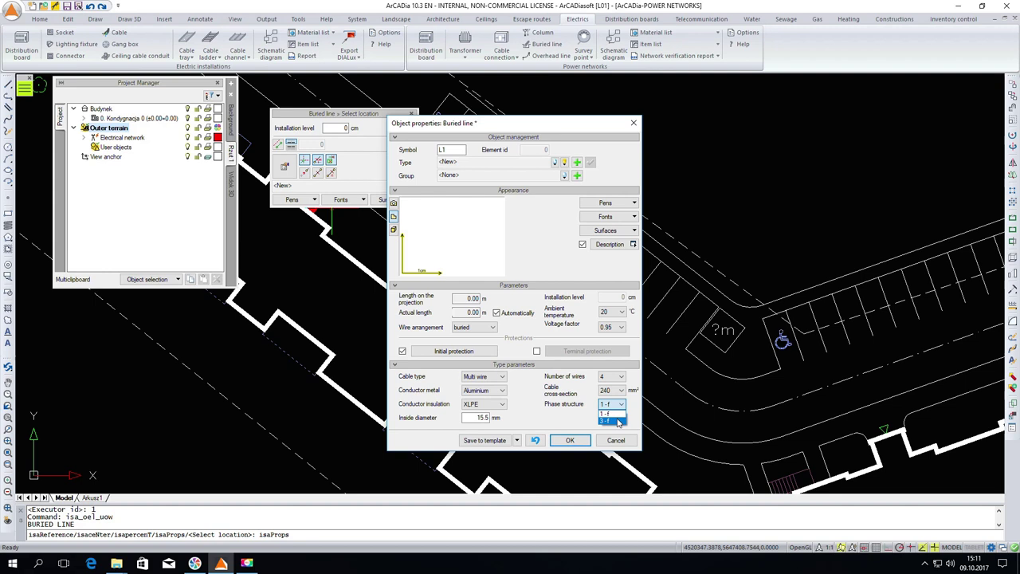
pyautogui.click(618, 421)
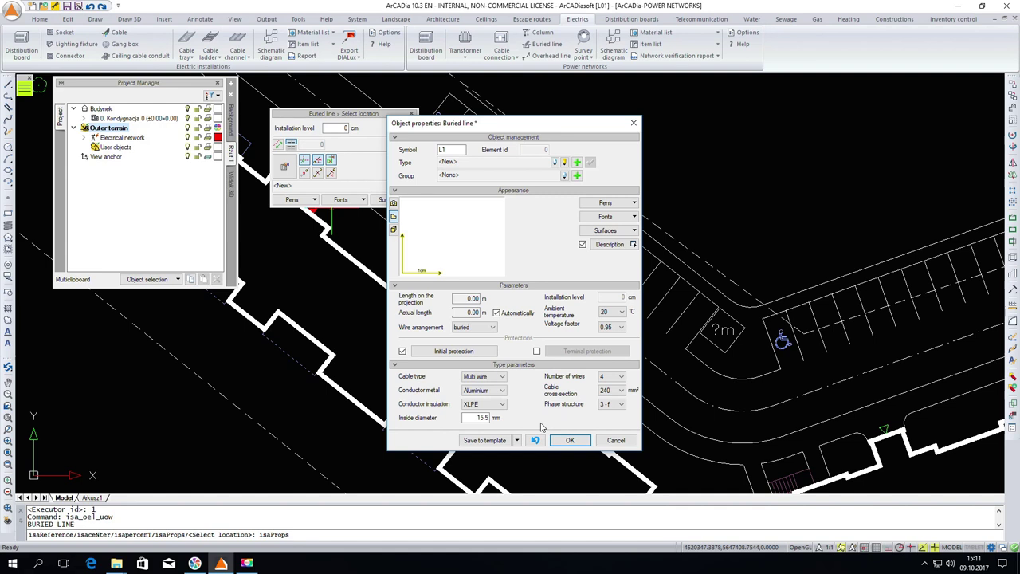
pyautogui.click(569, 440)
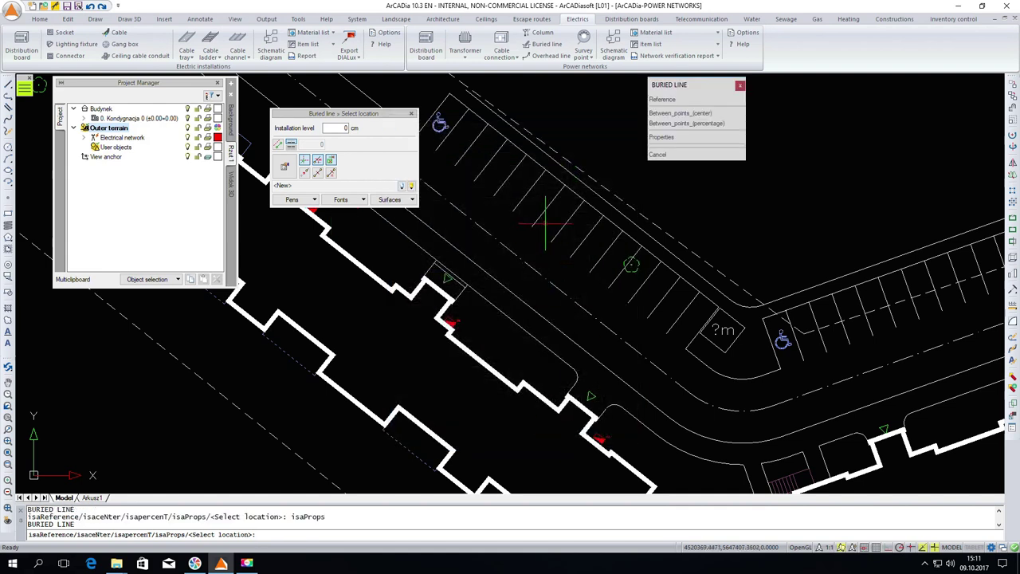
# Route the buried line from the transformer station through one bend across the road to the leftmost building's first cable connection
pyautogui.scroll(-2, 776, 443)
pyautogui.scroll(3, 522, 196)
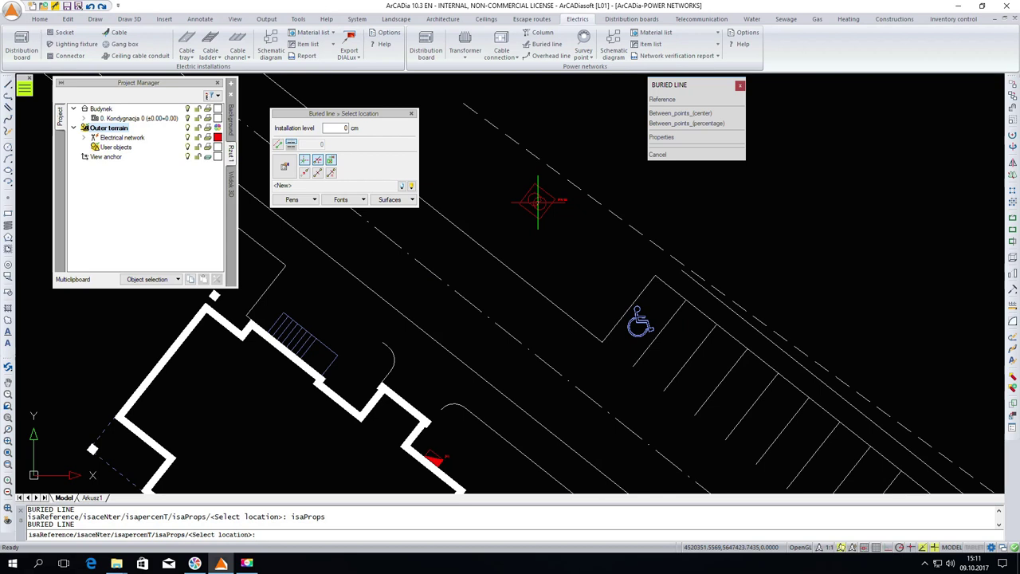
pyautogui.click(538, 201)
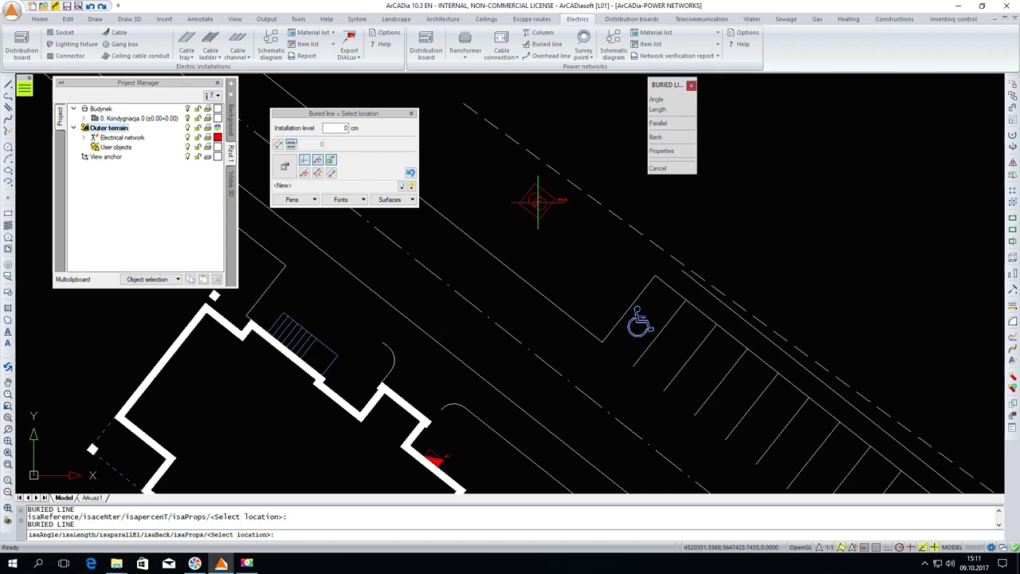
pyautogui.click(601, 253)
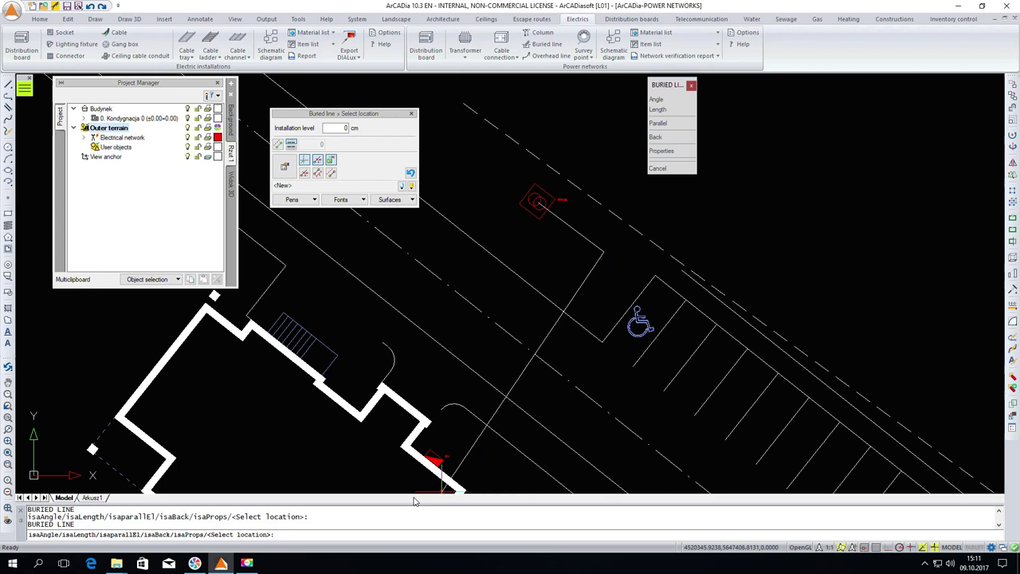
pyautogui.click(430, 461)
pyautogui.press('Return')
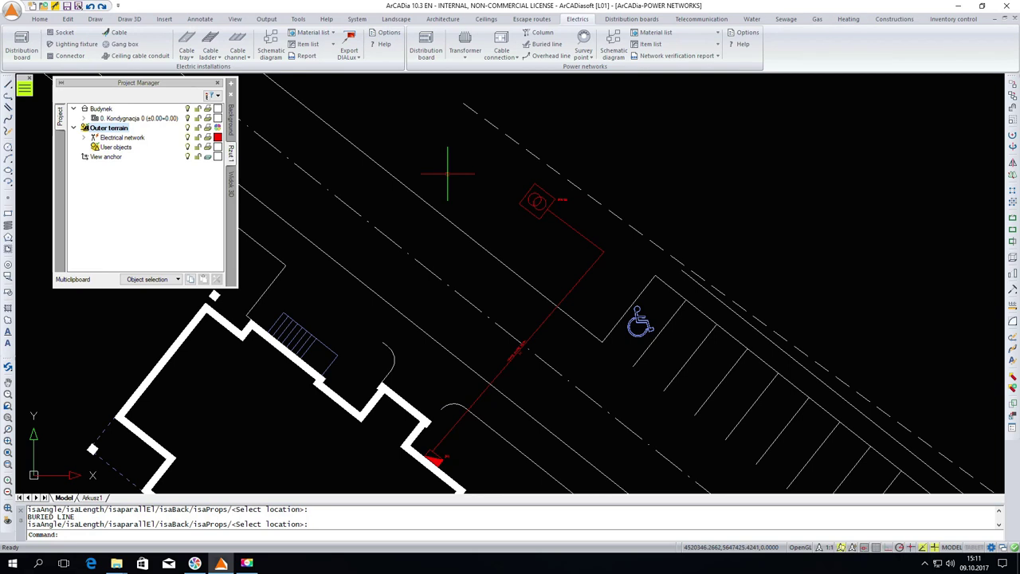
# Start a power-network distribution board and set its installed power to 90 kW
pyautogui.scroll(-3, 482, 92)
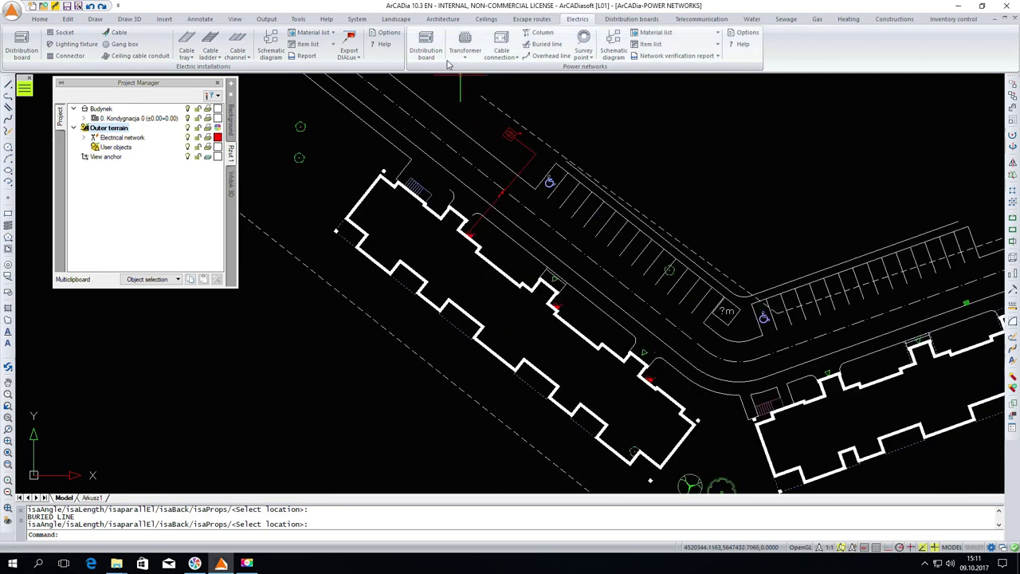
pyautogui.click(427, 41)
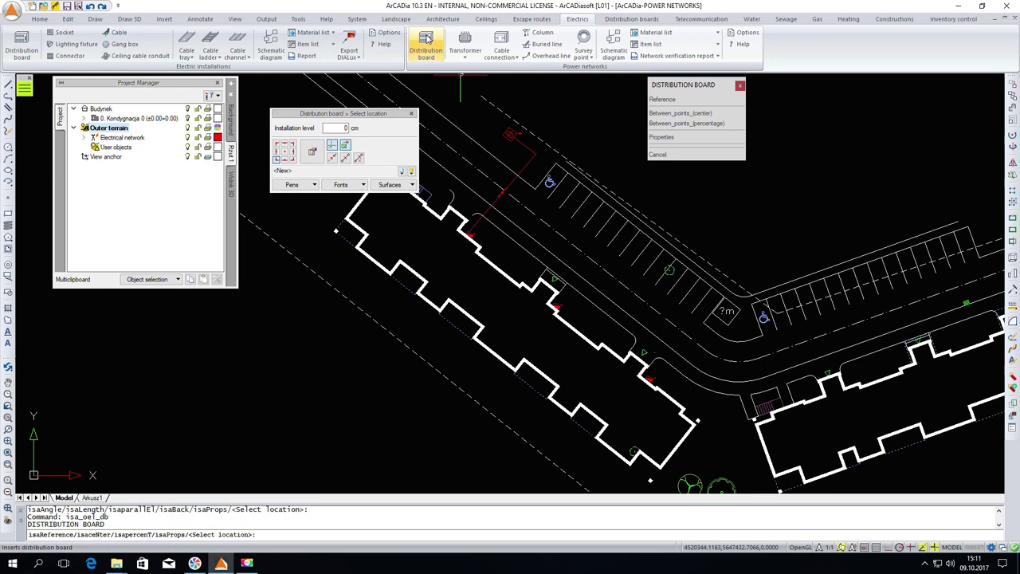
pyautogui.click(410, 172)
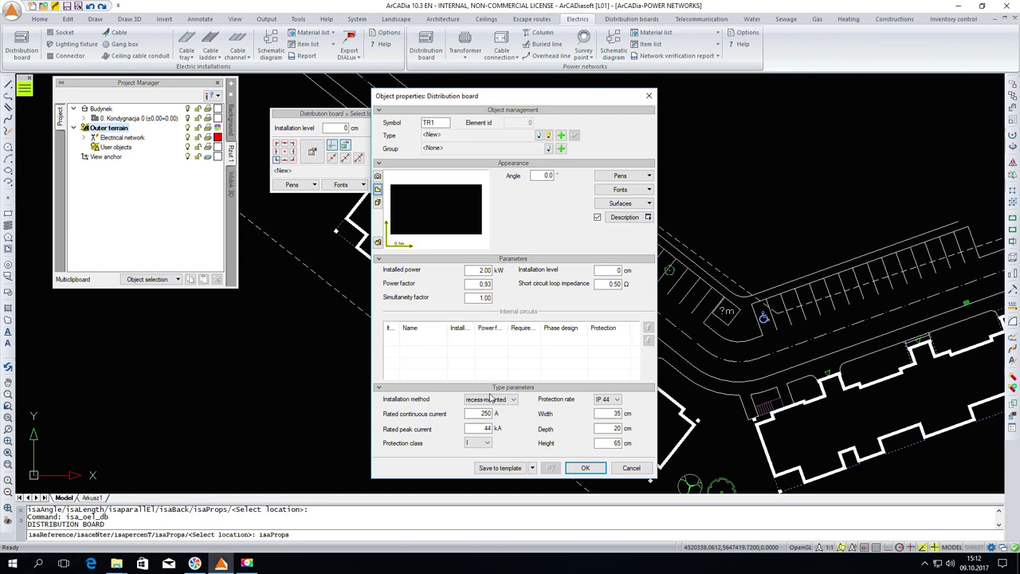
pyautogui.click(486, 270)
pyautogui.write('5')
# Set the distribution board's size to 200 cm wide, 50 cm deep and 150 cm high, keeping the type as <New>
pyautogui.doubleClick(611, 413)
pyautogui.write('3')
pyautogui.doubleClick(610, 428)
pyautogui.write('50')
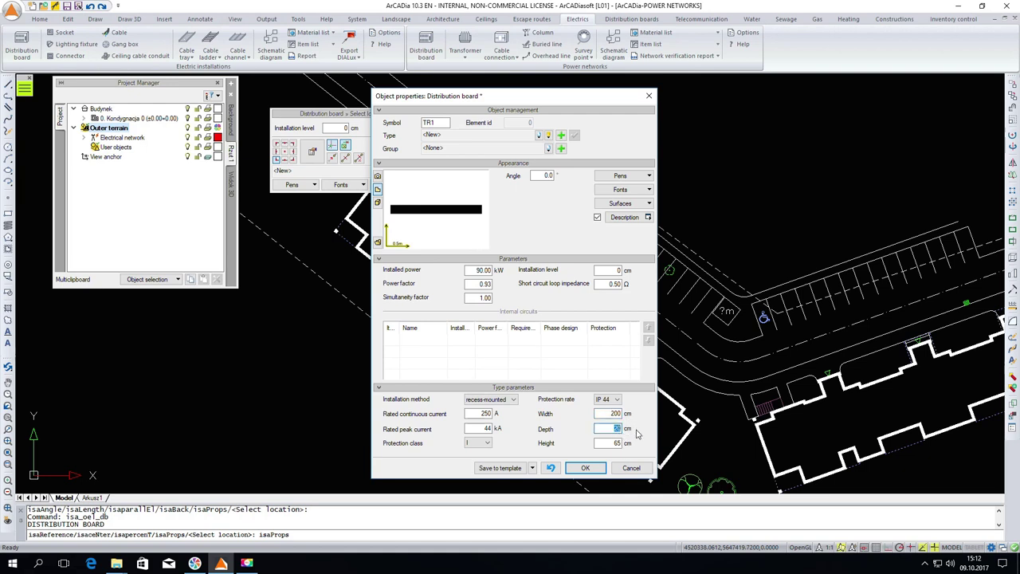
pyautogui.doubleClick(623, 444)
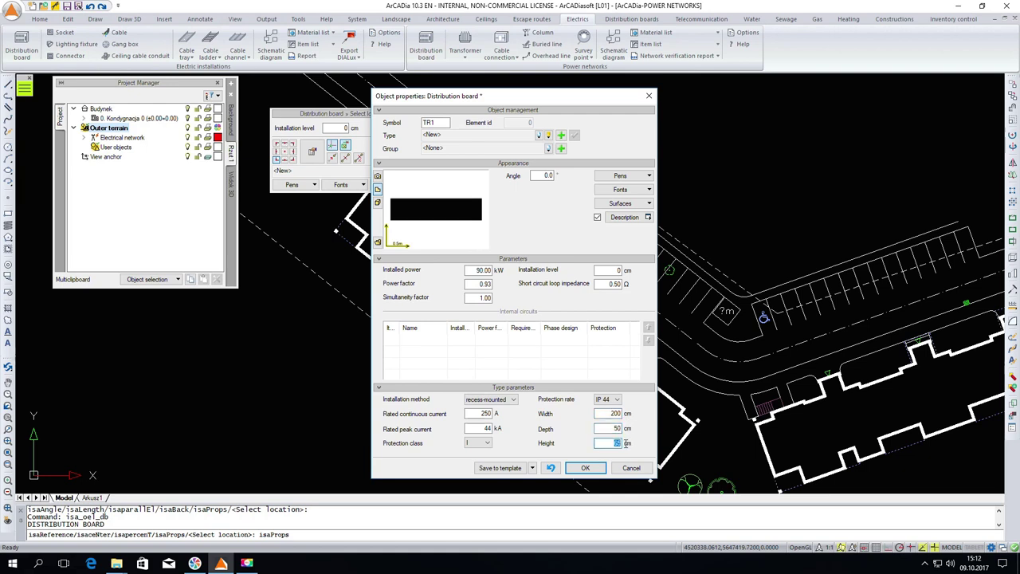
pyautogui.write('150')
pyautogui.click(549, 136)
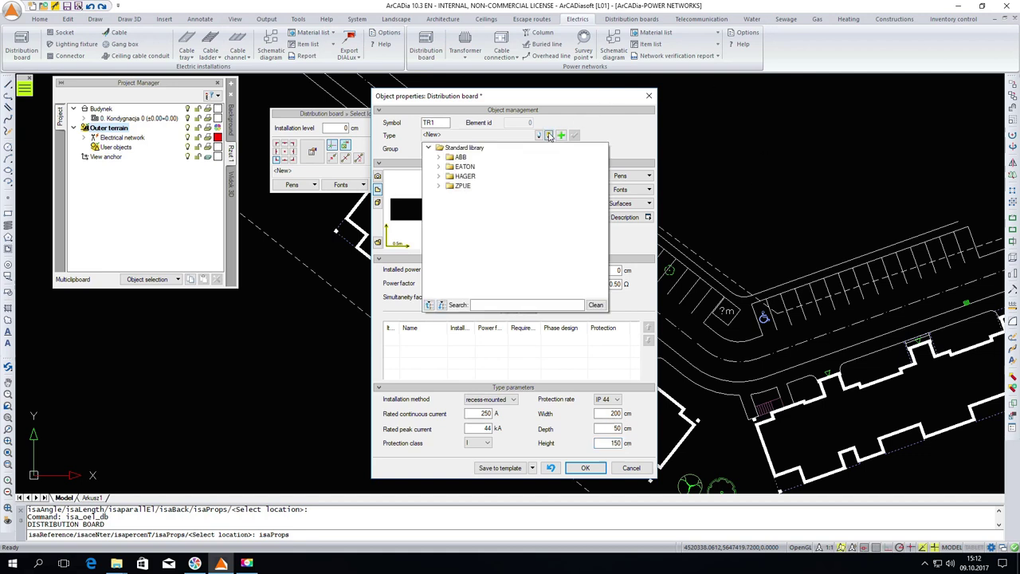
pyautogui.click(627, 144)
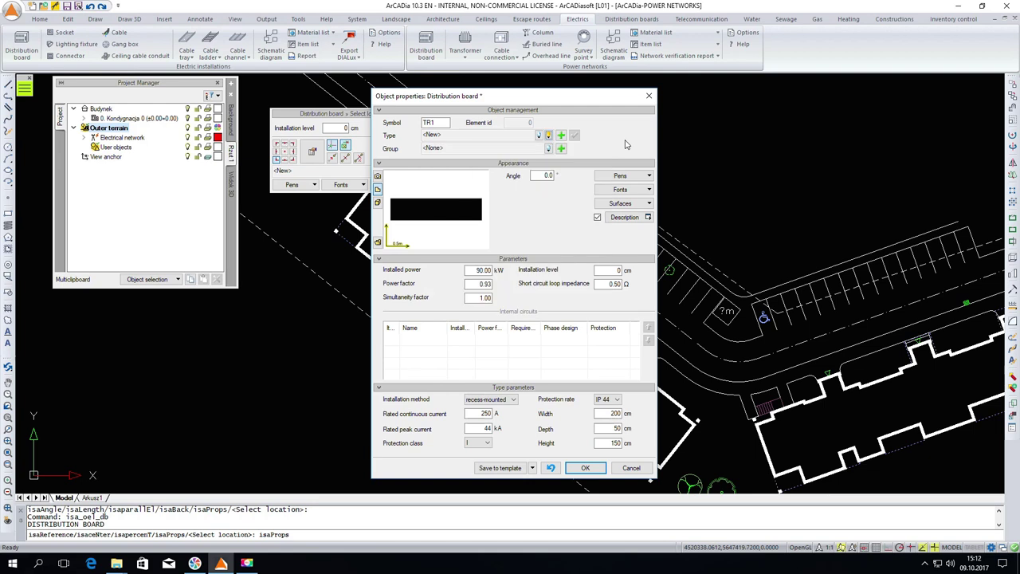
pyautogui.click(582, 468)
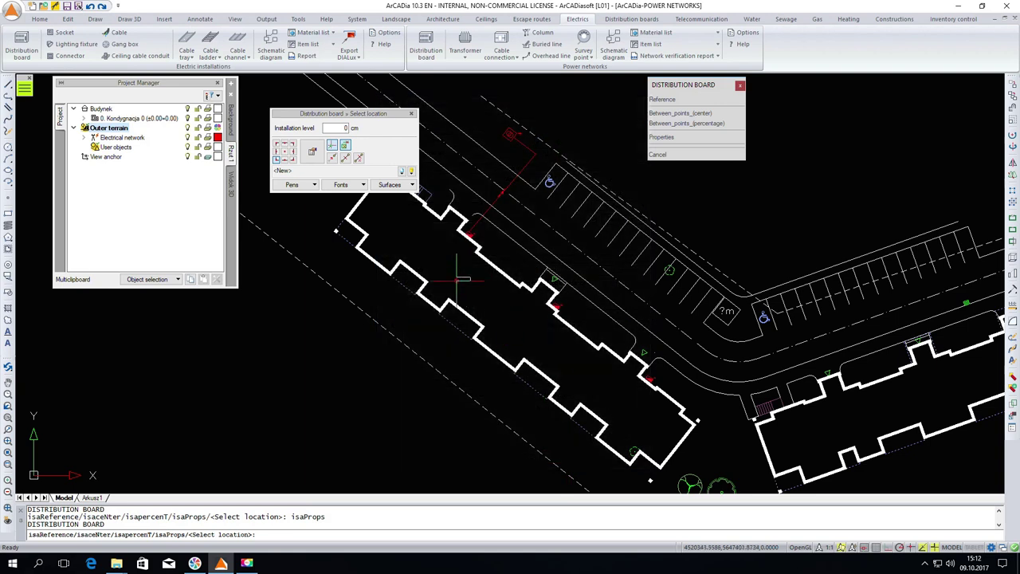
# Place two distribution boards inside the leftmost building behind its first two cable connections, rotated perpendicular to the road-side facade
pyautogui.scroll(1, 468, 278)
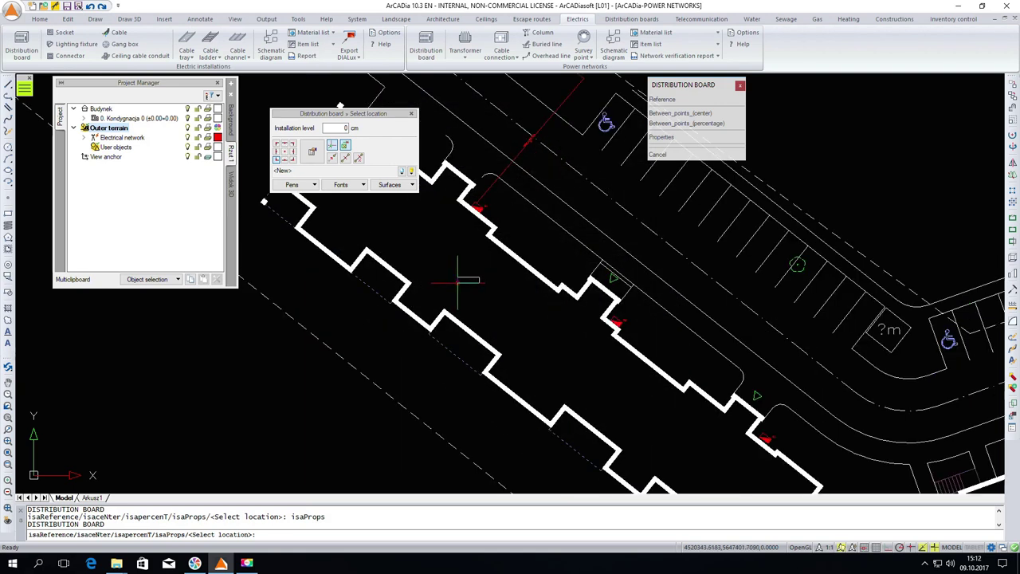
pyautogui.click(466, 280)
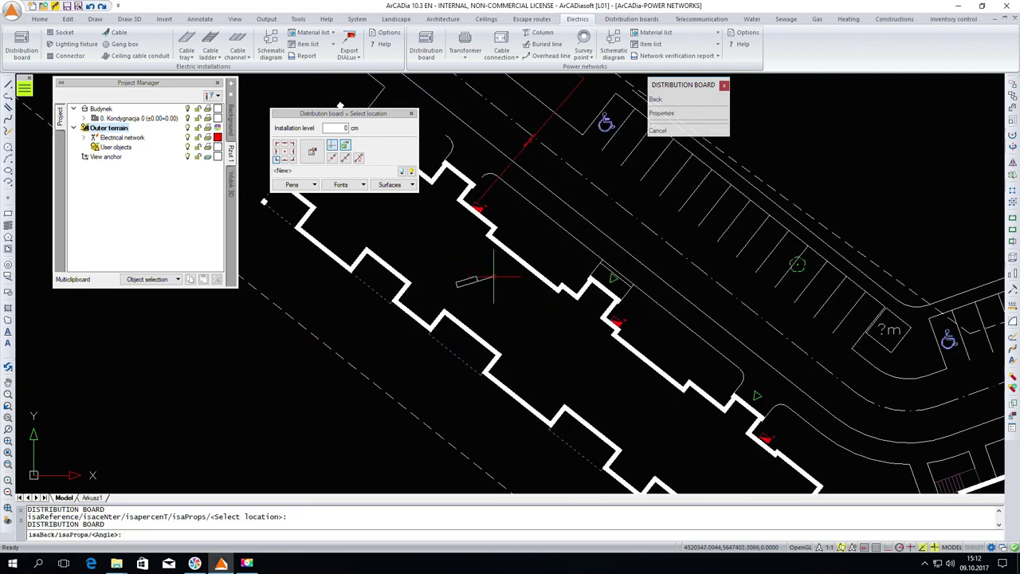
pyautogui.click(497, 238)
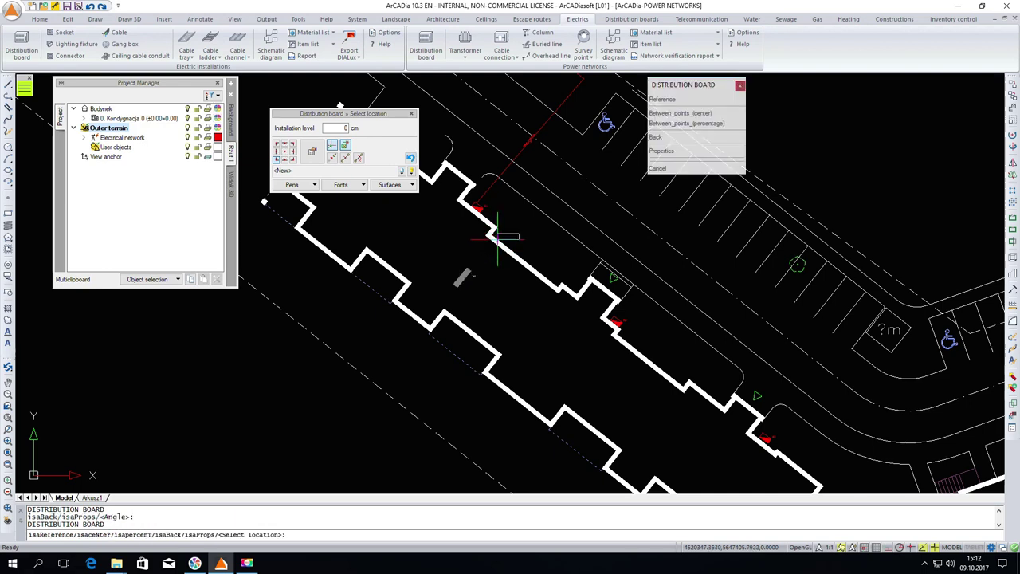
pyautogui.click(590, 371)
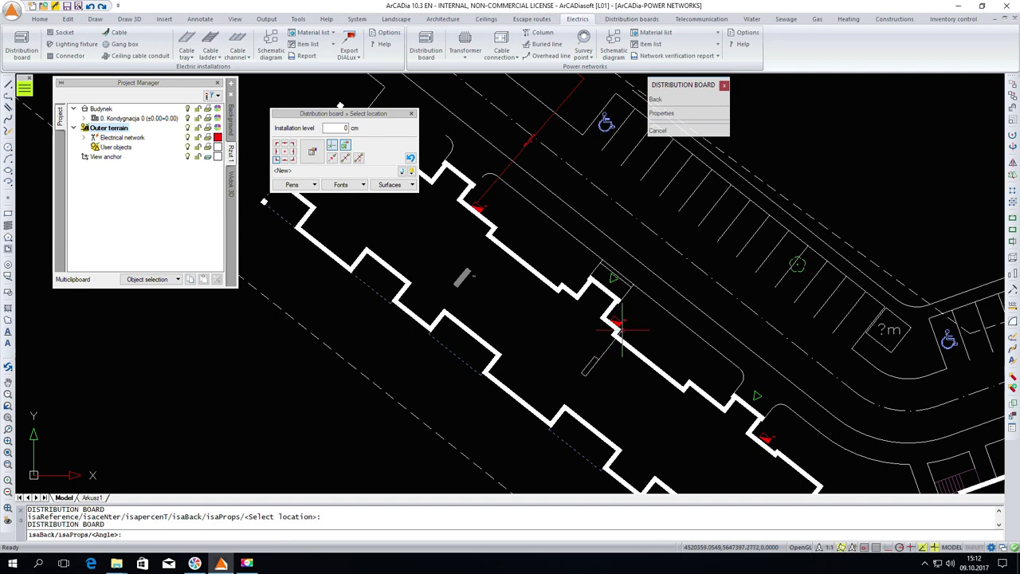
pyautogui.click(620, 328)
pyautogui.scroll(-2, 538, 313)
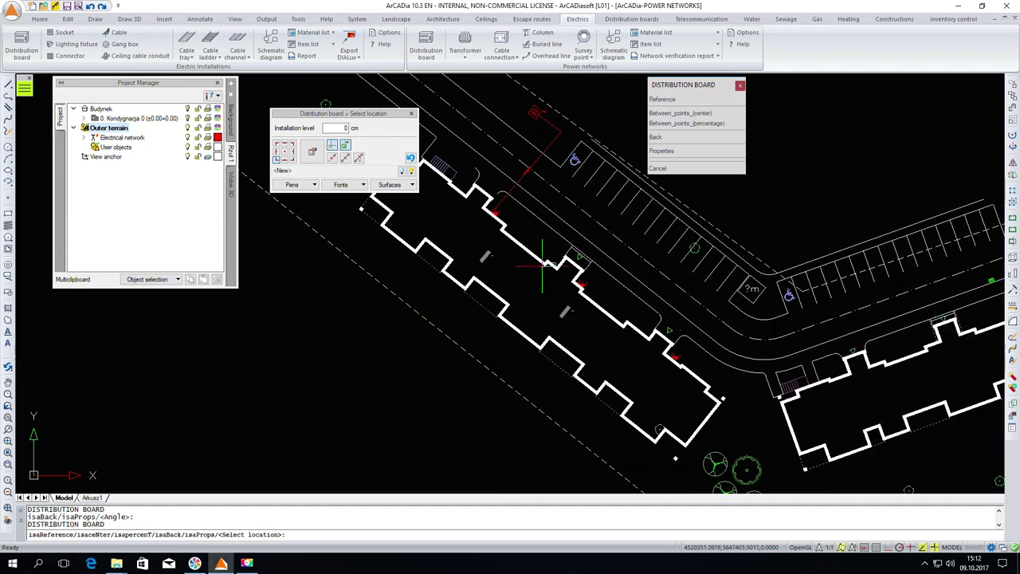
# Place a third distribution board inside the leftmost building behind its third cable connection, rotated perpendicular to the road-side facade
pyautogui.click(671, 388)
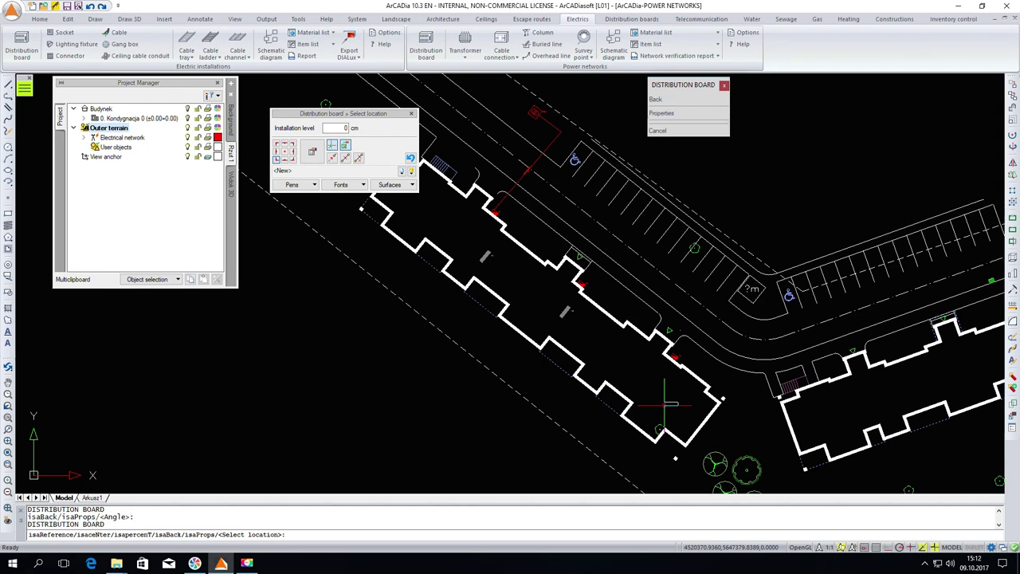
pyautogui.click(690, 373)
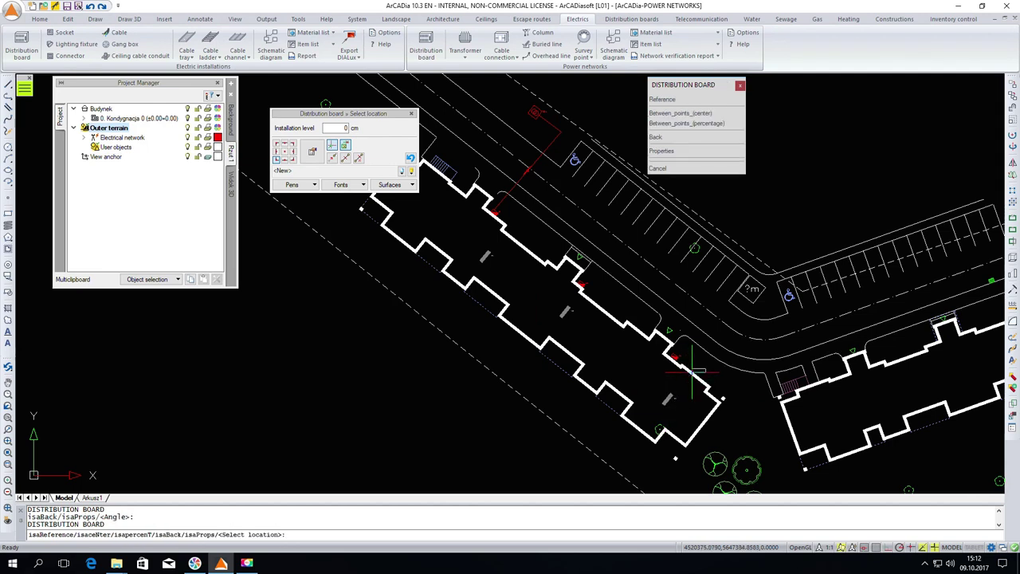
pyautogui.press('Escape')
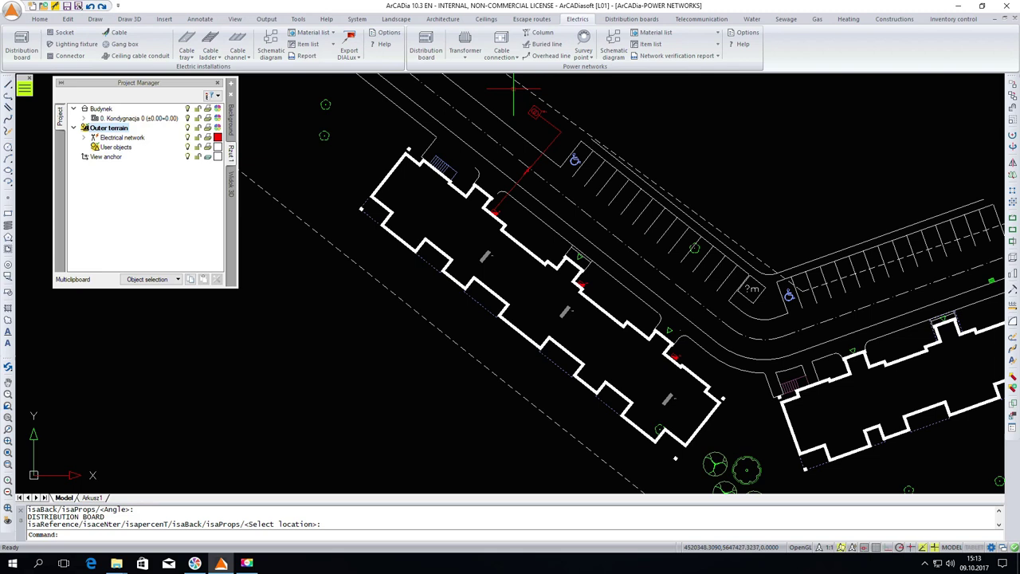
# Start a new buried line with PVC conductor insulation and a 70 mm² cable cross-section
pyautogui.click(531, 45)
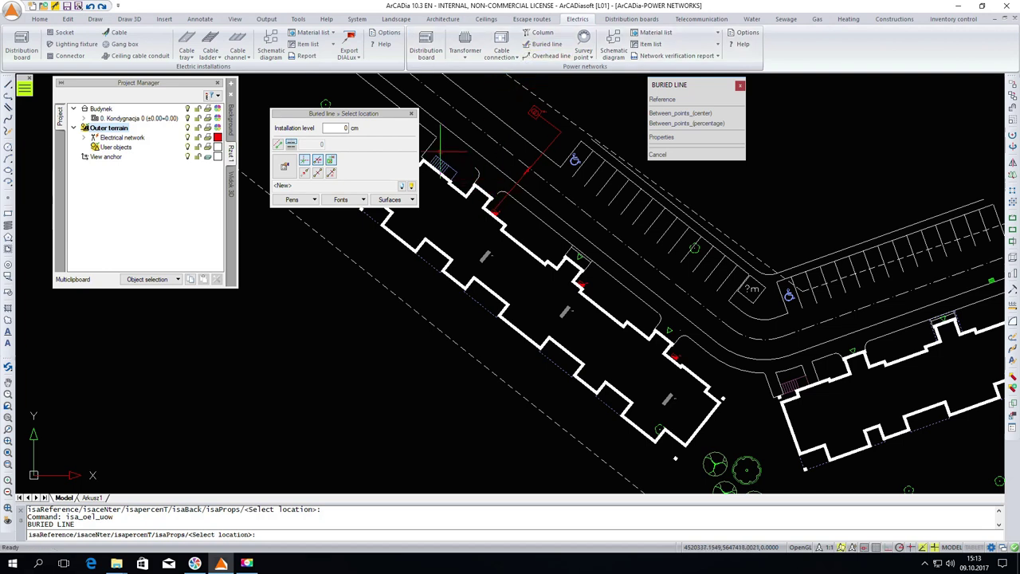
pyautogui.click(284, 164)
pyautogui.click(284, 164)
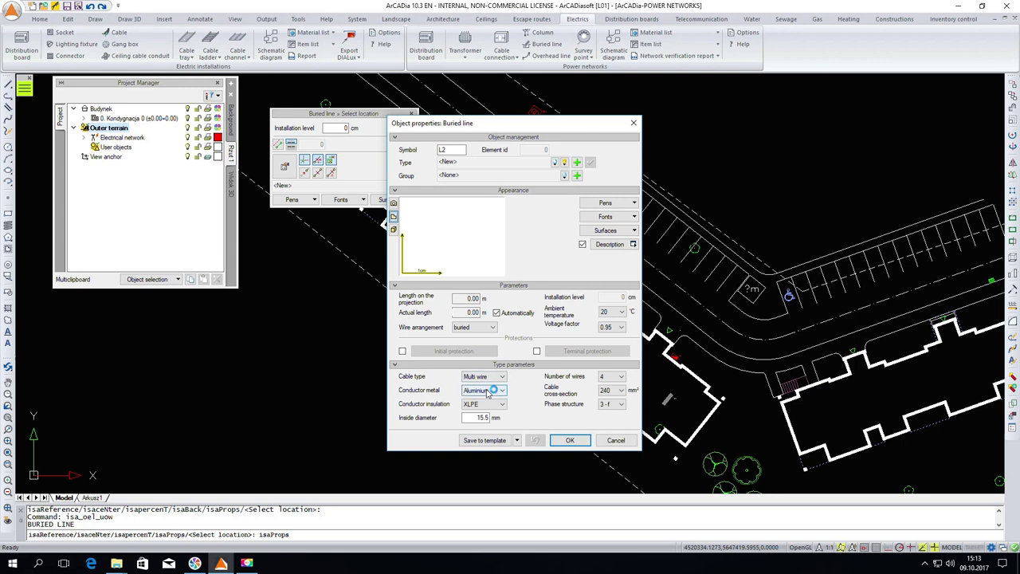
pyautogui.click(499, 404)
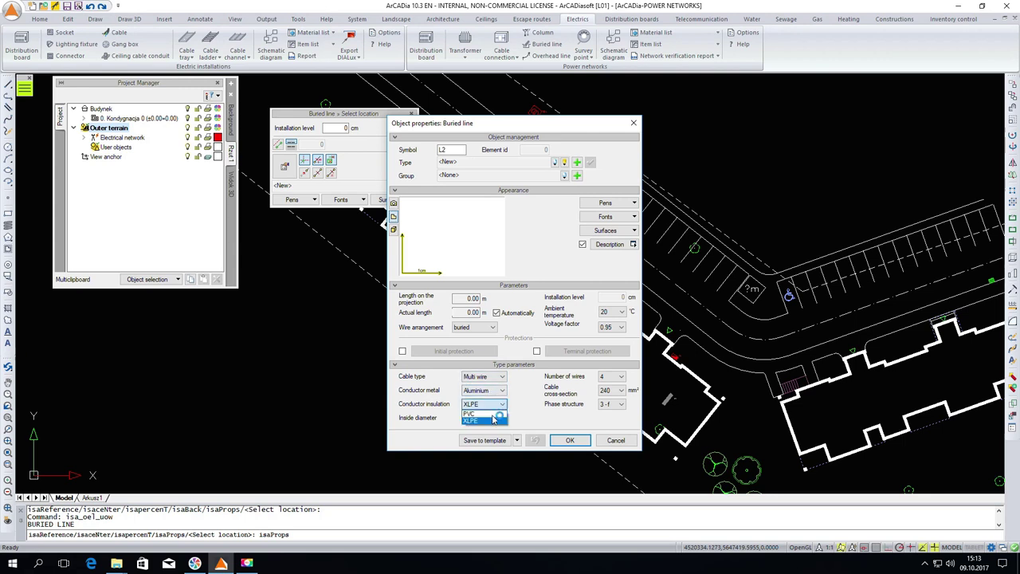
pyautogui.click(499, 414)
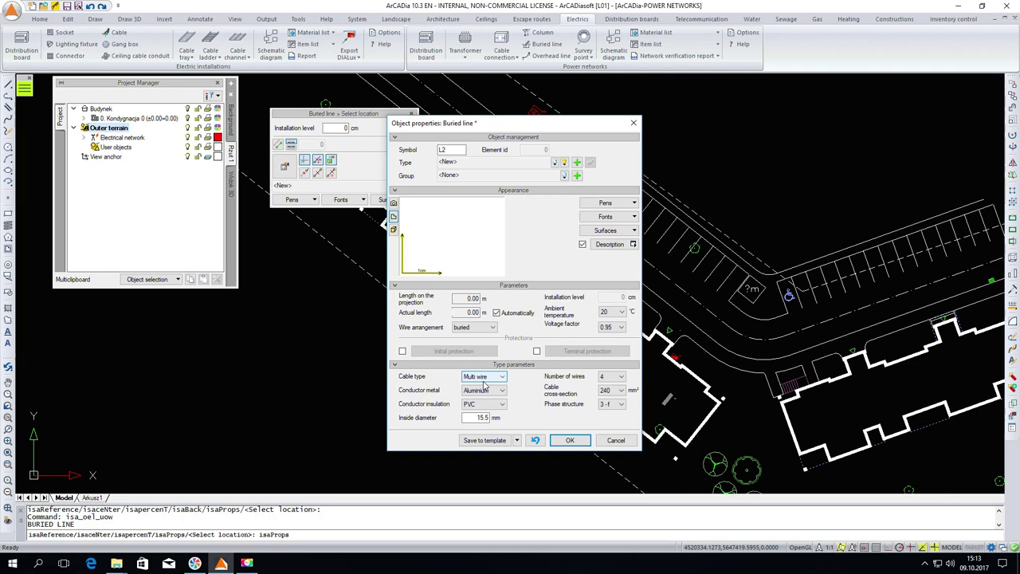
pyautogui.click(621, 391)
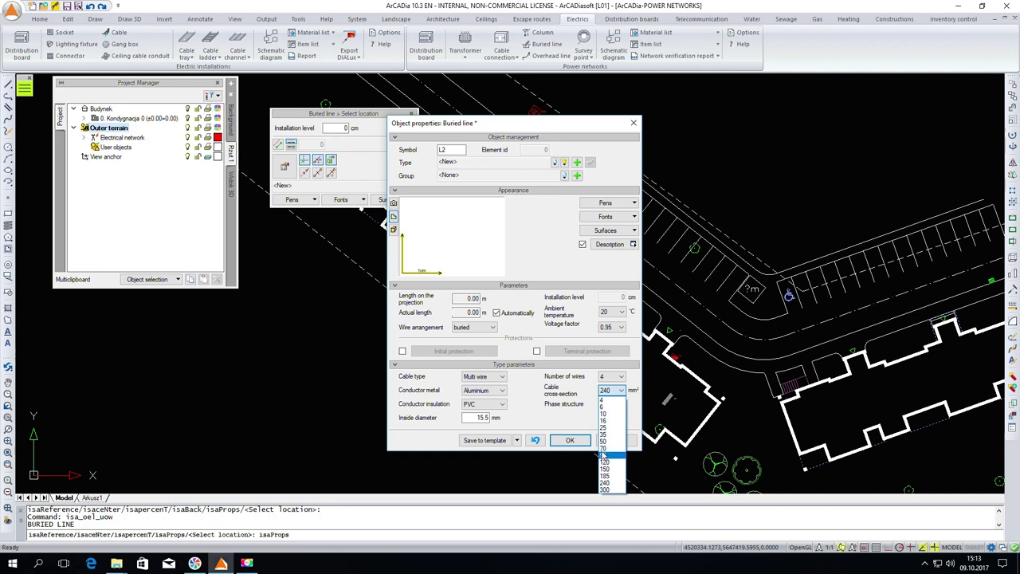
pyautogui.click(603, 452)
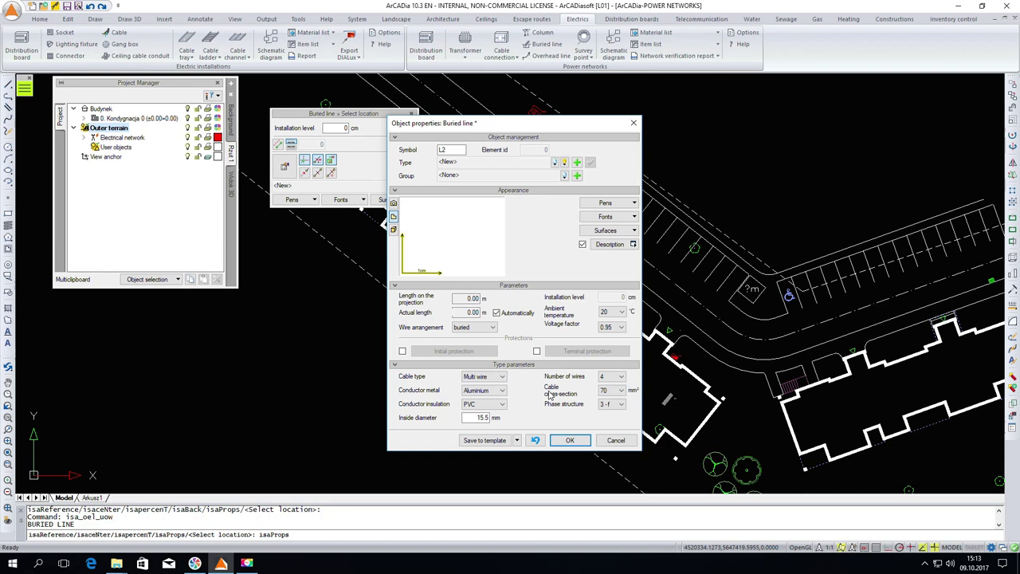
pyautogui.click(569, 440)
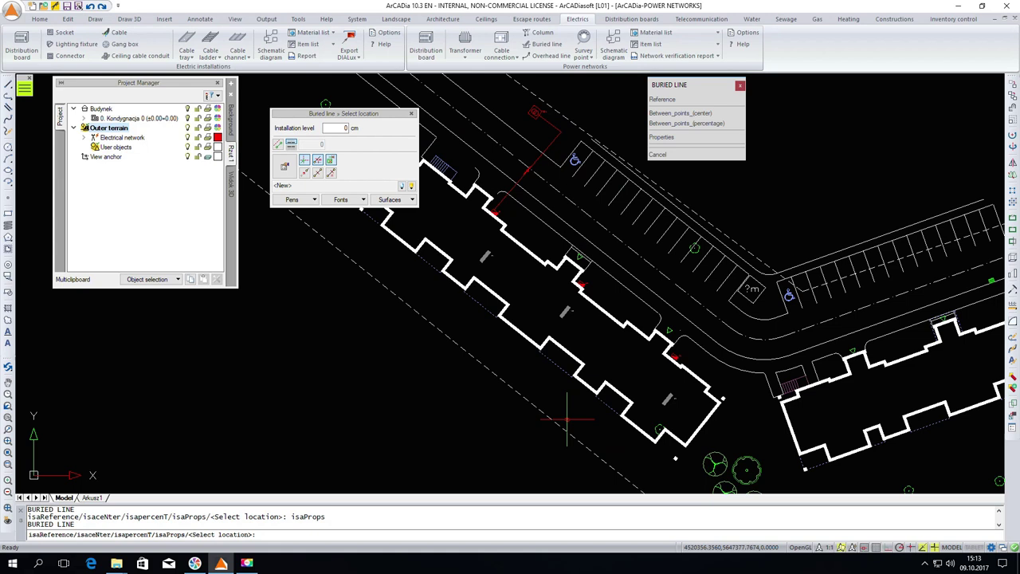
# Enable the buried line's initial protection and assign it the 100A industrial time-delay fuse found under WT-00 in the standard library
pyautogui.click(286, 165)
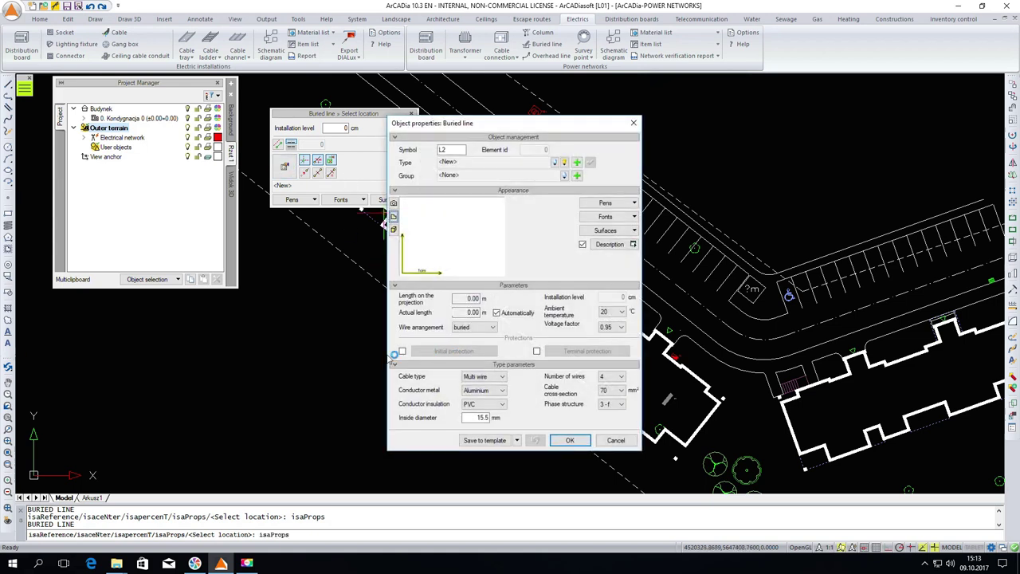
pyautogui.click(402, 352)
pyautogui.click(453, 351)
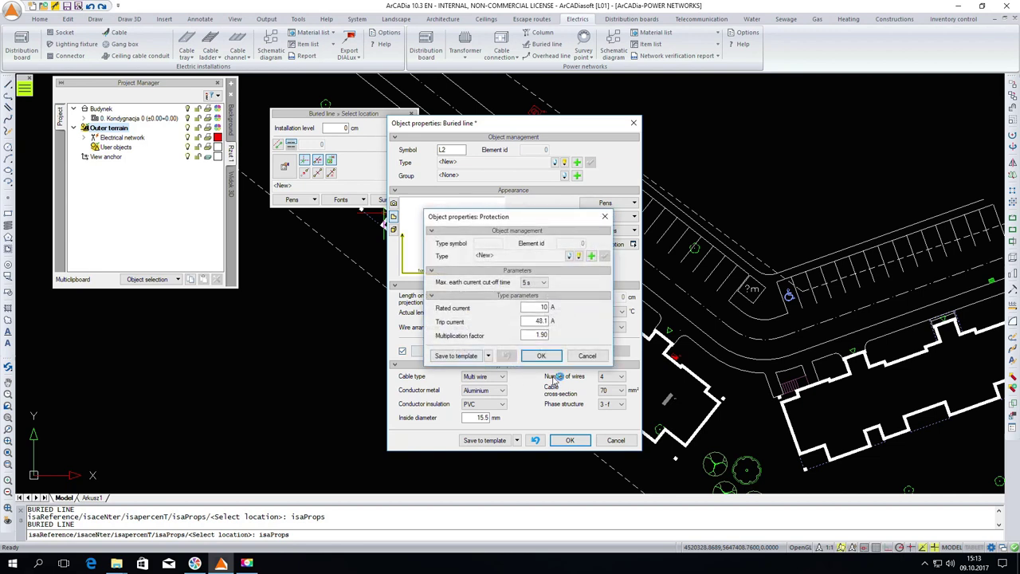
pyautogui.click(579, 256)
pyautogui.click(535, 425)
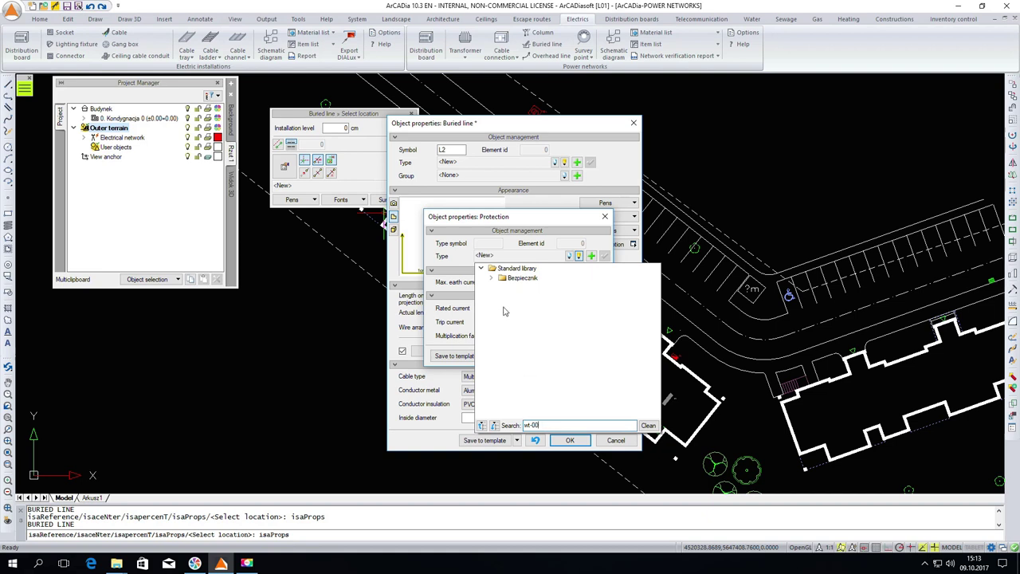
pyautogui.click(492, 278)
pyautogui.click(501, 288)
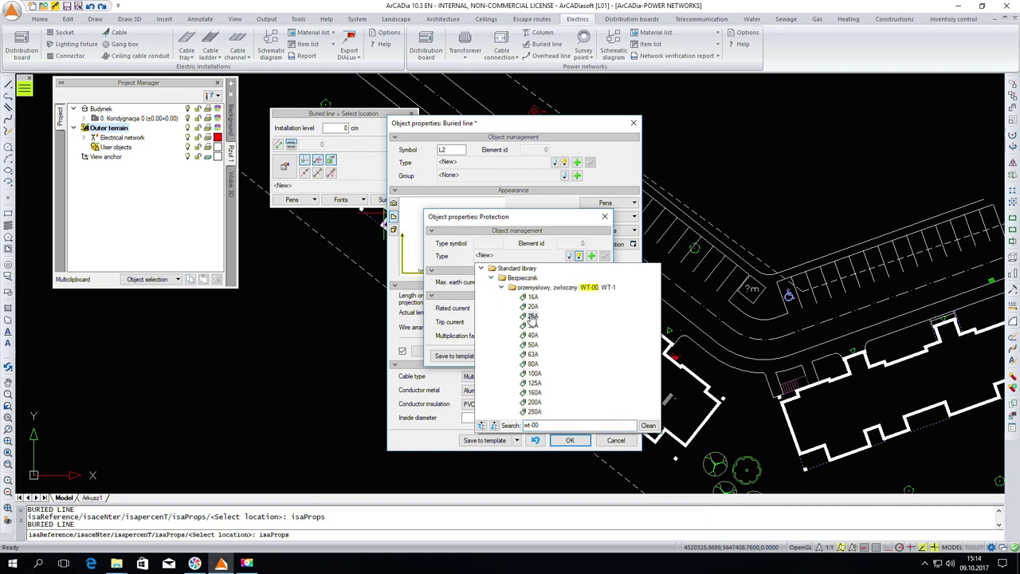
pyautogui.click(532, 373)
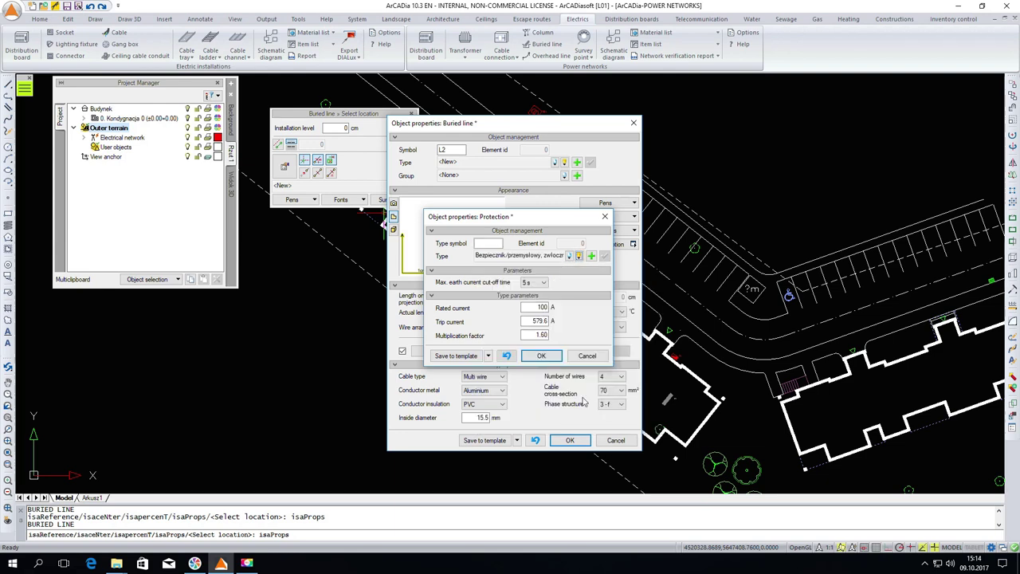
pyautogui.click(550, 361)
pyautogui.click(570, 440)
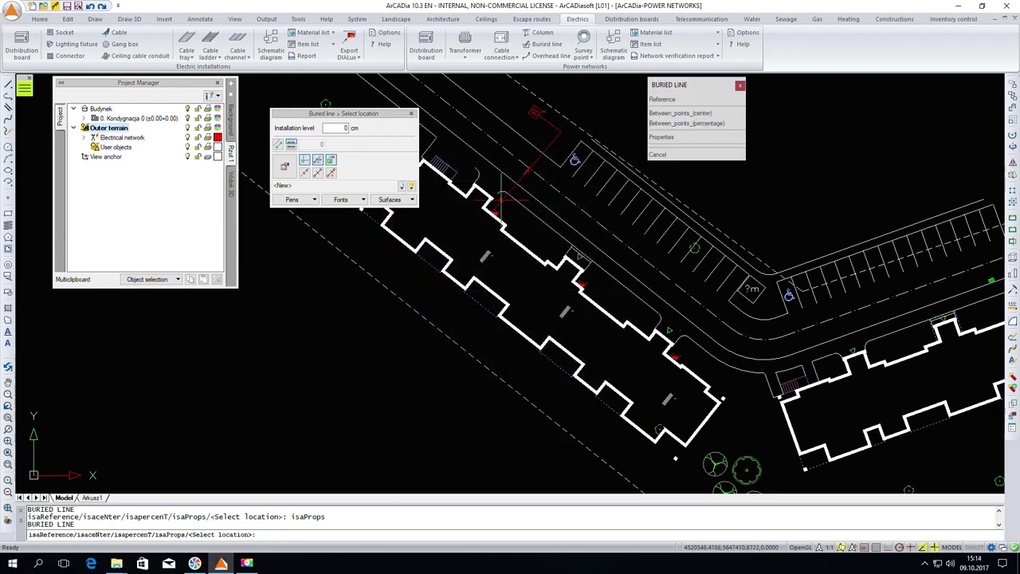
# Route the buried line from the leftmost building's first cable connection through one bend to the first distribution board
pyautogui.scroll(3, 502, 193)
pyautogui.click(489, 237)
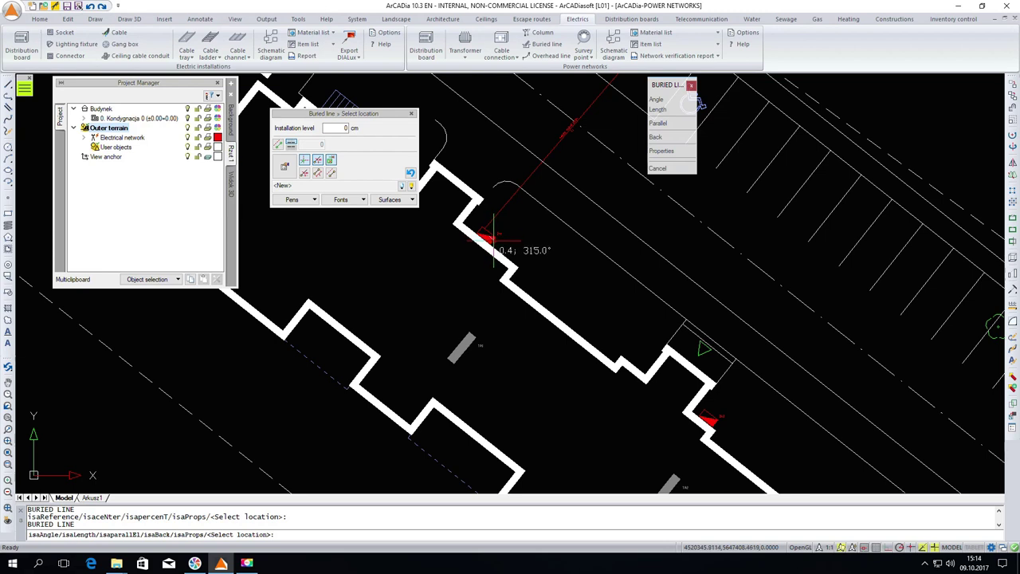
pyautogui.click(427, 319)
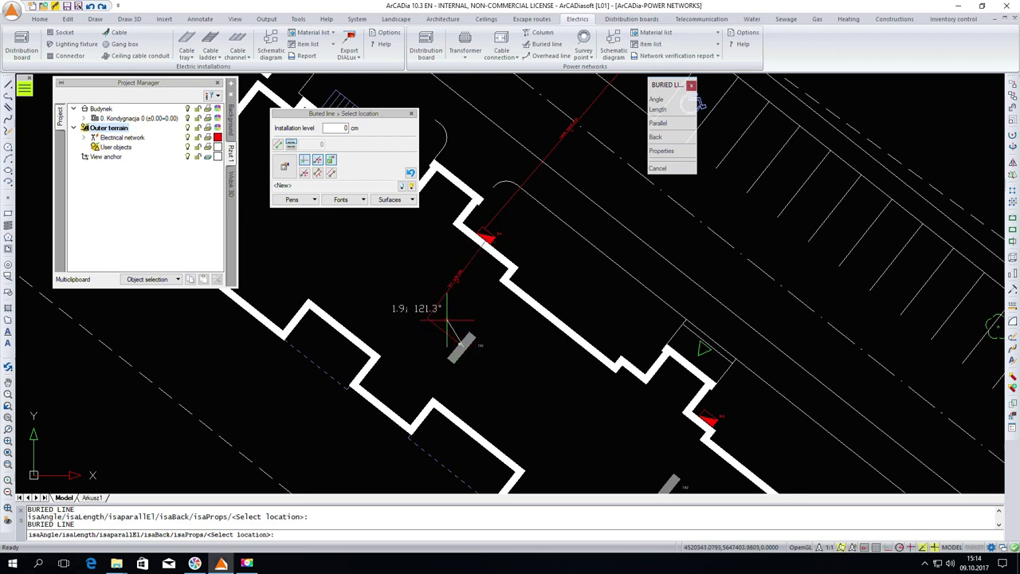
pyautogui.press('Escape')
# Route another buried line straight from the leftmost building's second cable connection to the second distribution board
pyautogui.scroll(-5, 470, 311)
pyautogui.rightClick(478, 296)
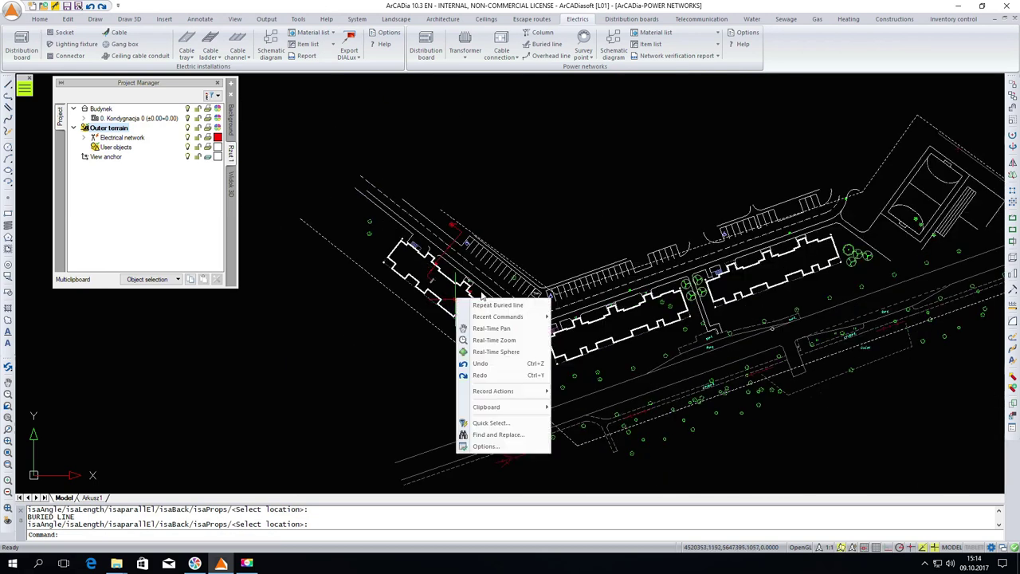
pyautogui.scroll(4, 478, 302)
pyautogui.click(494, 305)
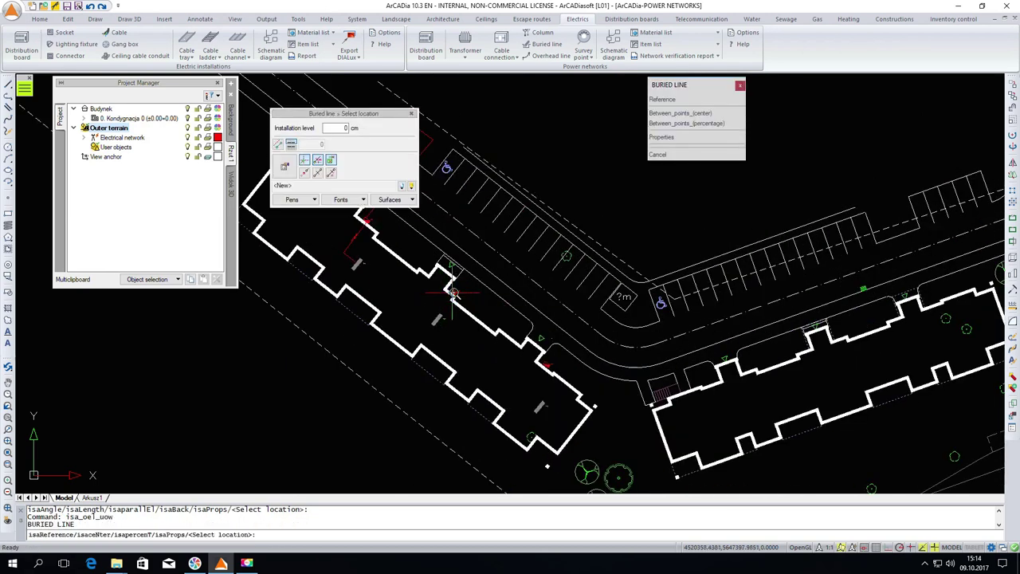
pyautogui.scroll(4, 458, 293)
pyautogui.click(458, 295)
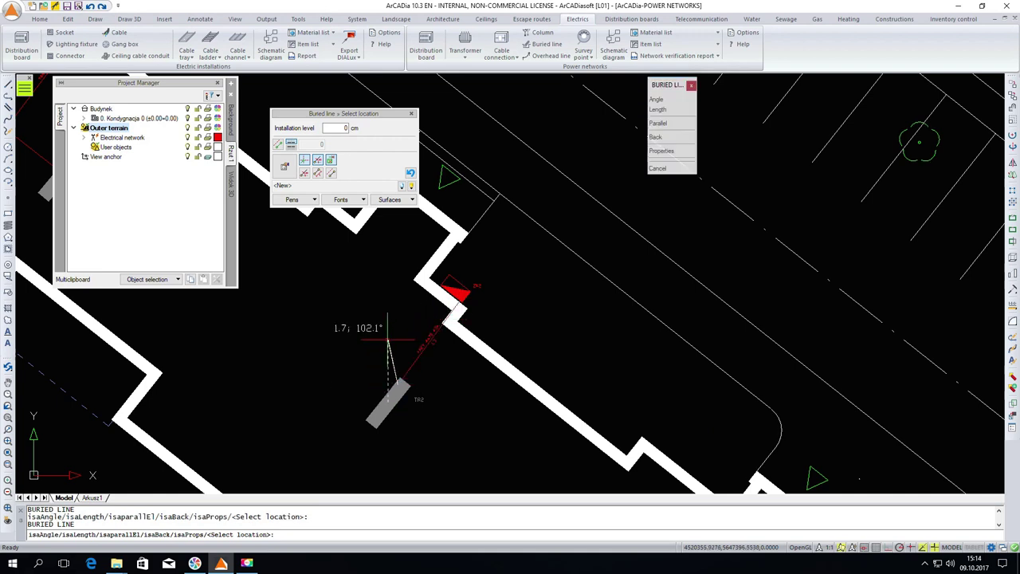
pyautogui.scroll(-4, 377, 294)
pyautogui.press('Escape')
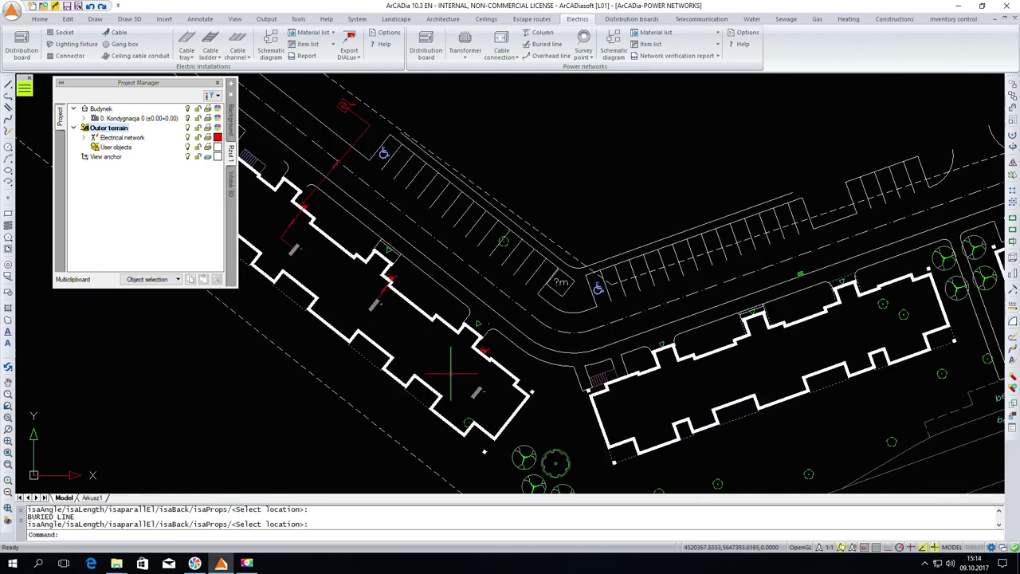
# Route another buried line from the leftmost building's third cable connection through one bend to the third distribution board
pyautogui.rightClick(451, 375)
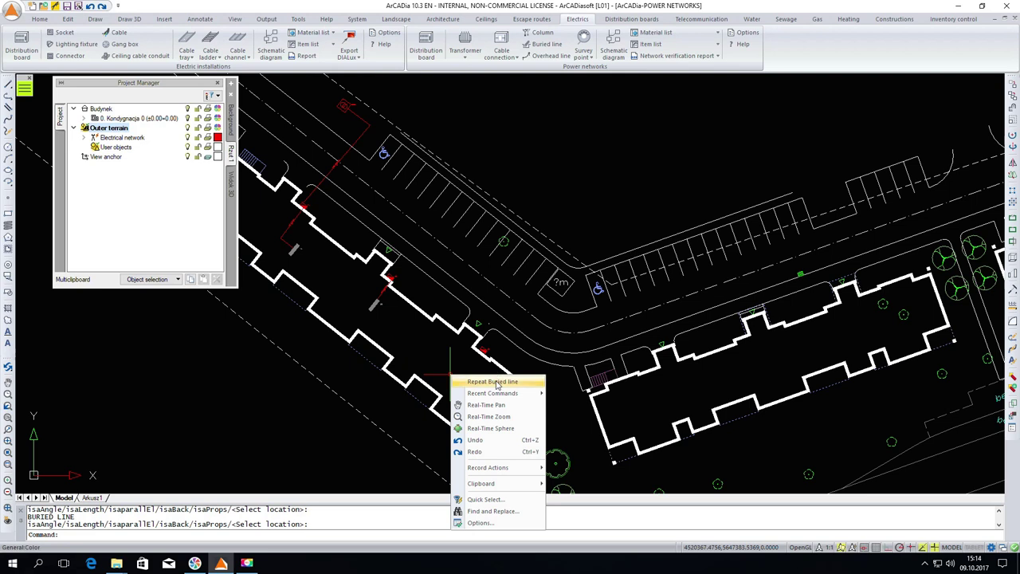
pyautogui.click(498, 382)
pyautogui.click(484, 351)
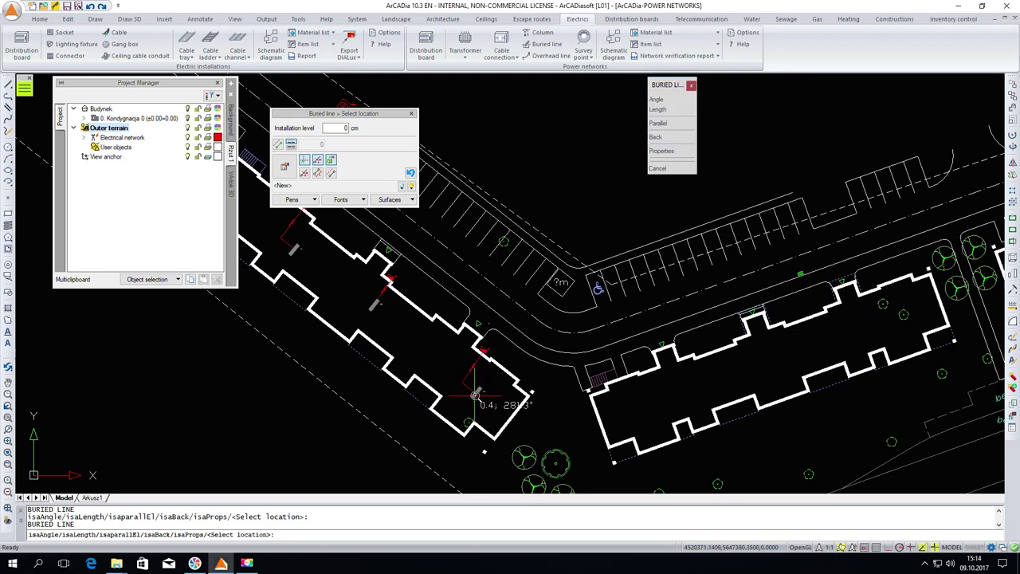
pyautogui.scroll(2, 475, 389)
pyautogui.press('Escape')
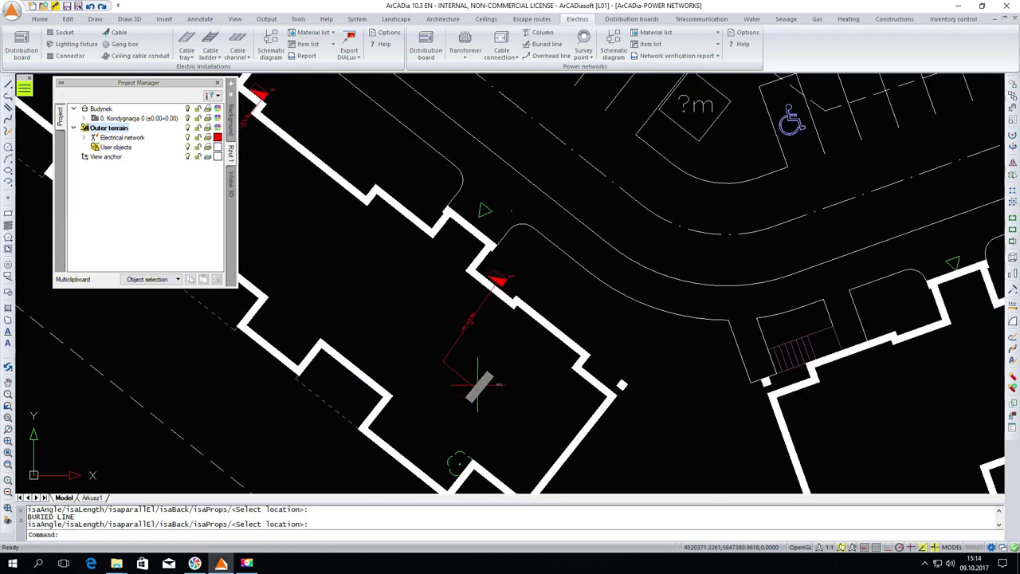
# Connect the leftmost building's first and second cable connections with a buried line running parallel to the facade on its road side
pyautogui.scroll(-3, 624, 305)
pyautogui.moveTo(622, 303); pyautogui.dragTo(615, 344, button='middle')
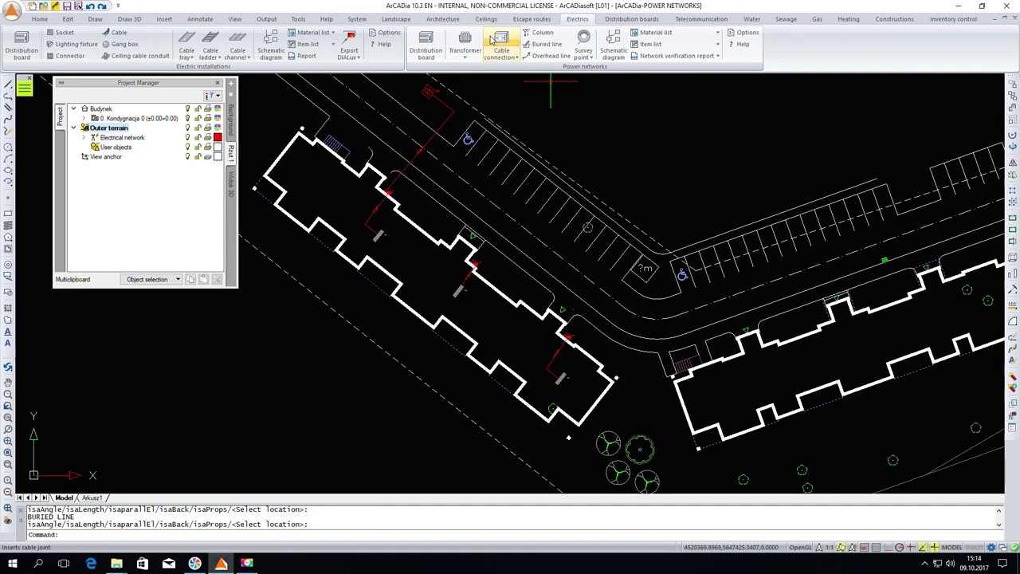
pyautogui.click(535, 46)
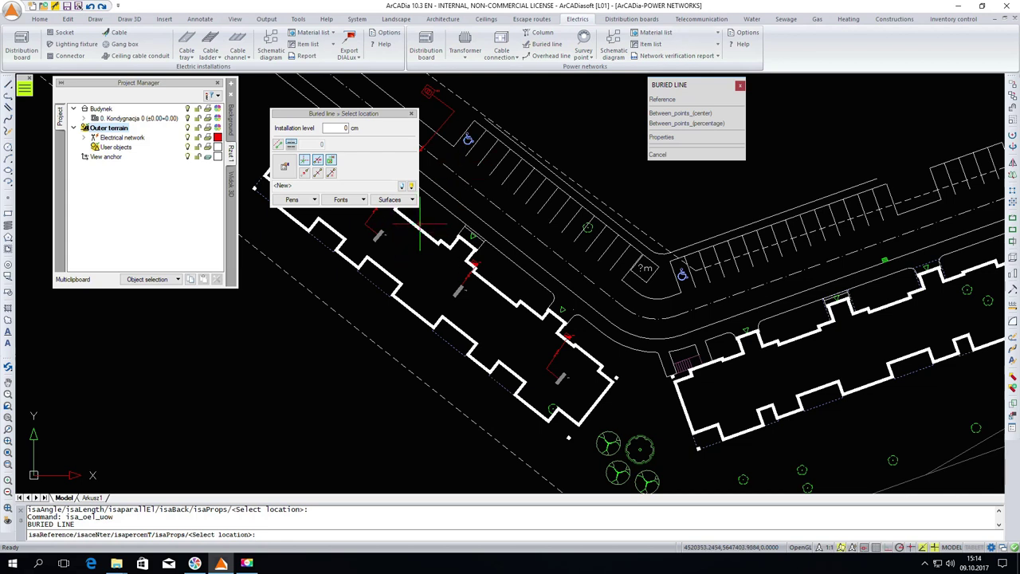
pyautogui.scroll(3, 484, 273)
pyautogui.scroll(2, 484, 273)
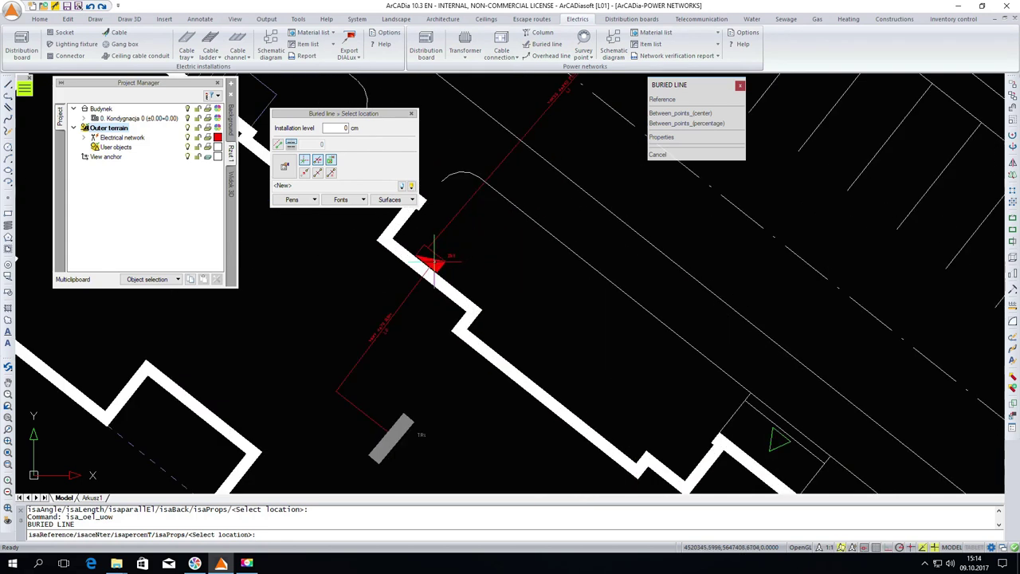
pyautogui.click(439, 260)
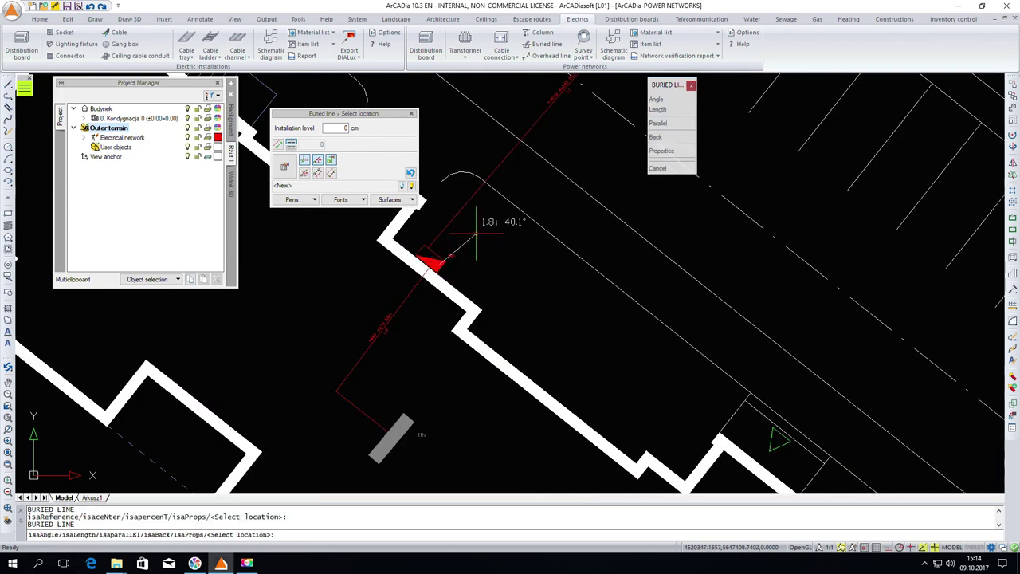
pyautogui.scroll(-3, 482, 211)
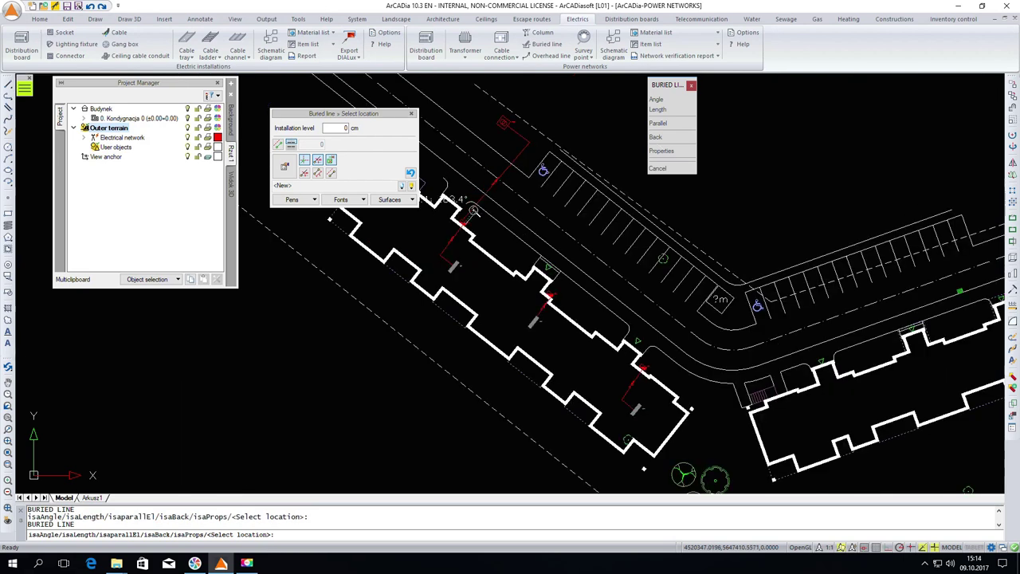
pyautogui.scroll(3, 563, 282)
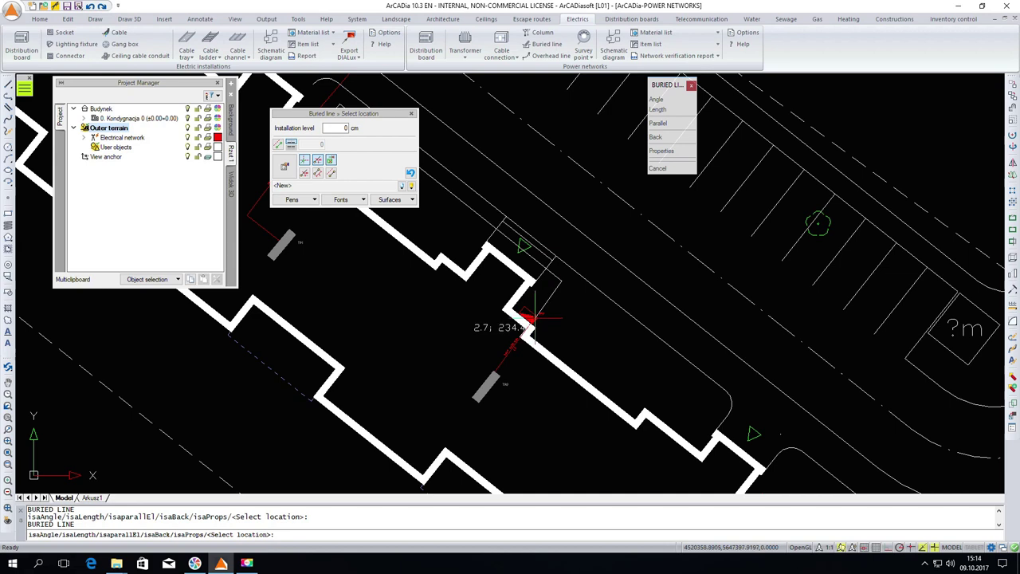
pyautogui.rightClick(569, 300)
# Connect the leftmost building's second and third cable connections with a buried line running parallel to the facade on its road side
pyautogui.rightClick(576, 293)
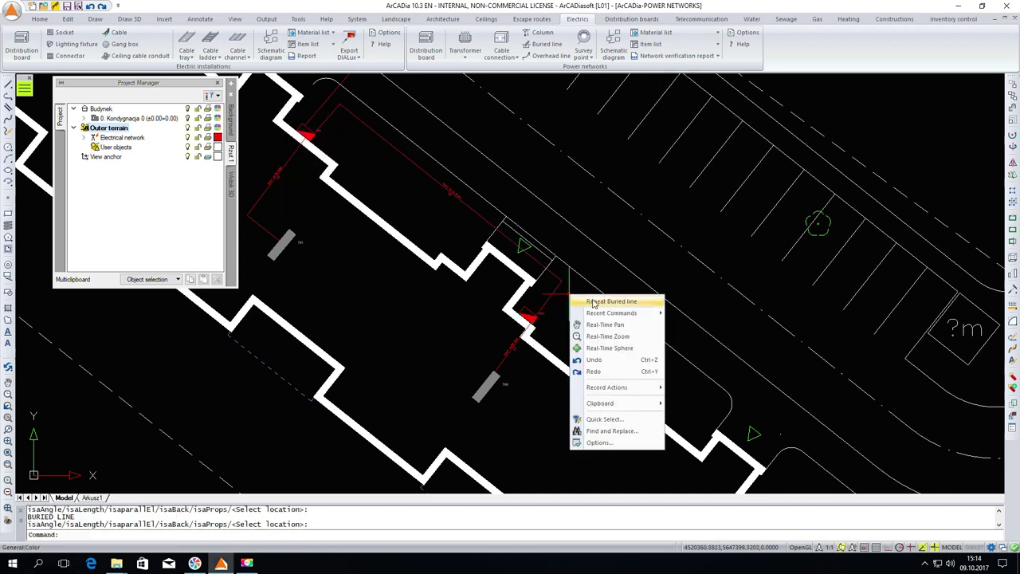
pyautogui.click(594, 299)
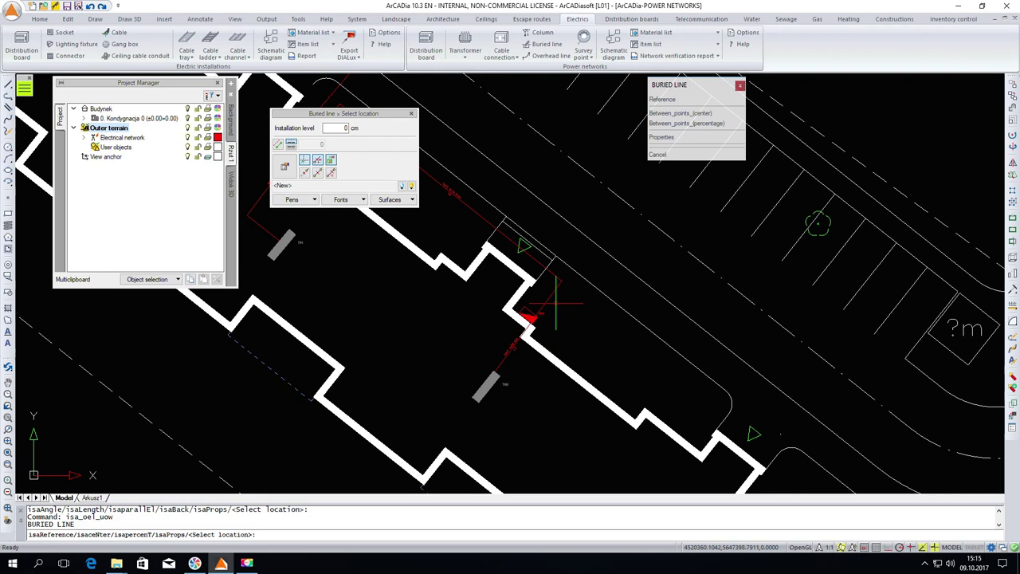
pyautogui.scroll(3, 535, 318)
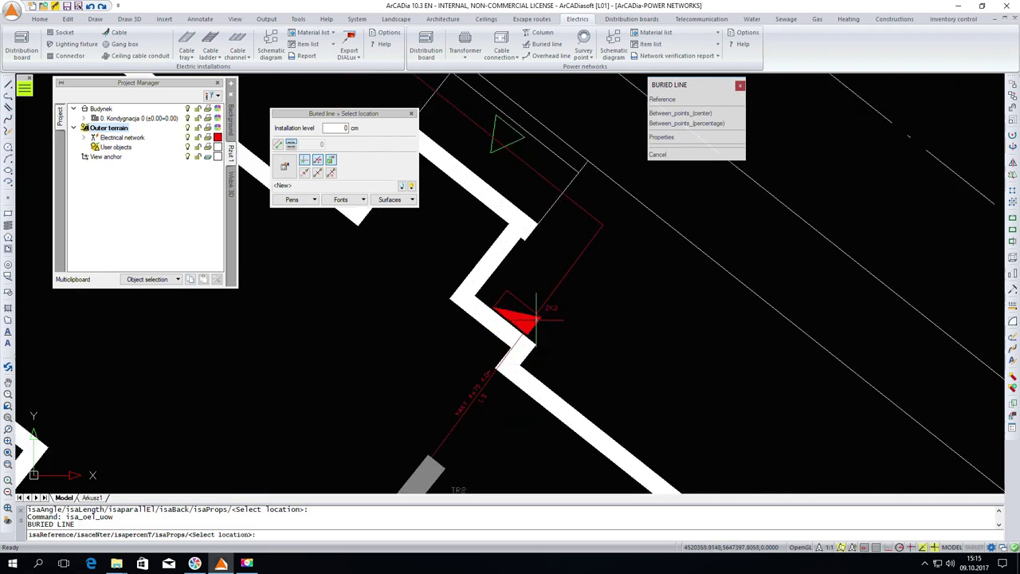
pyautogui.click(536, 318)
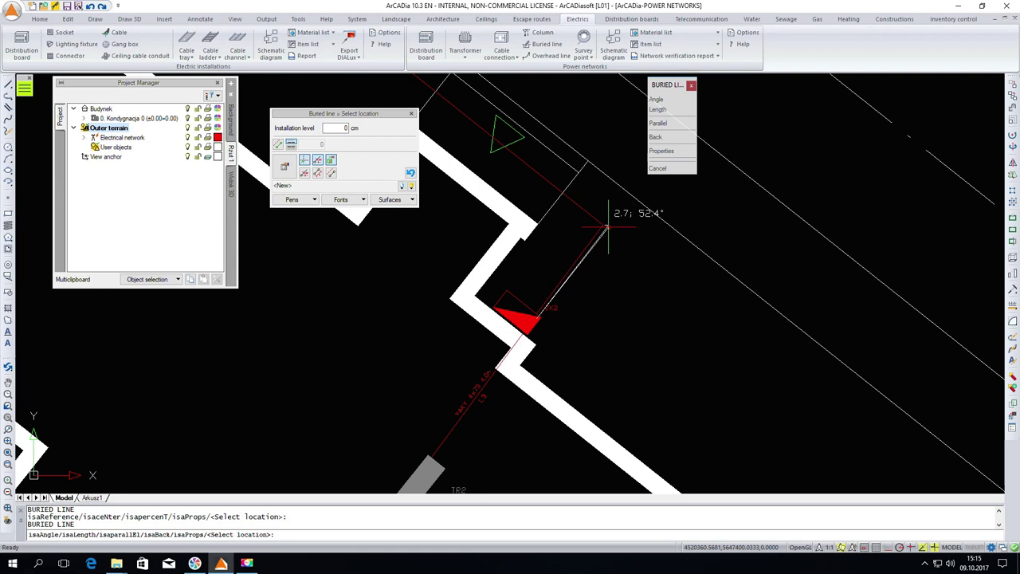
pyautogui.scroll(-3, 606, 228)
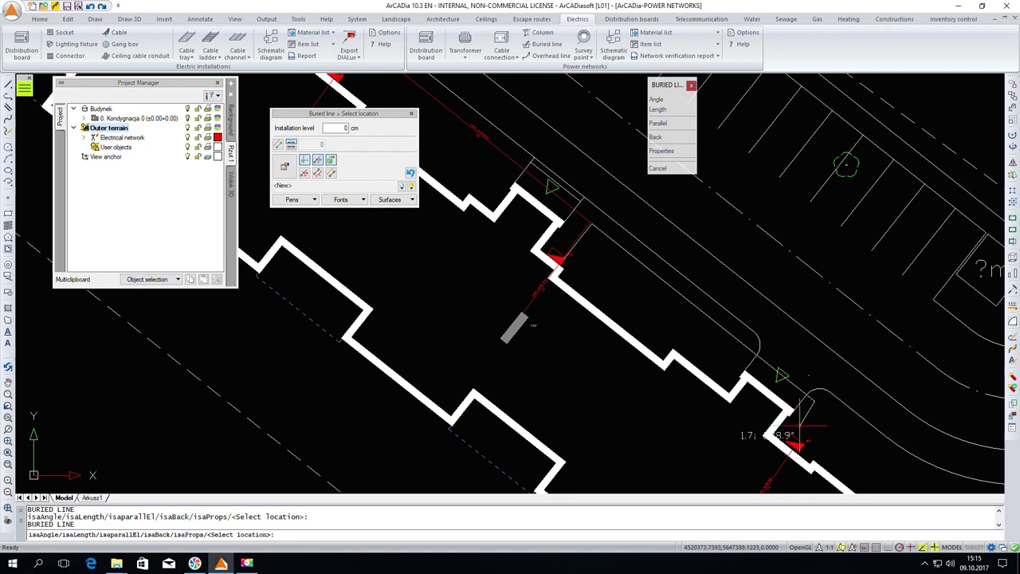
pyautogui.press('Escape')
# Insert the power network material list in the empty area above the parking spaces
pyautogui.scroll(-3, 698, 306)
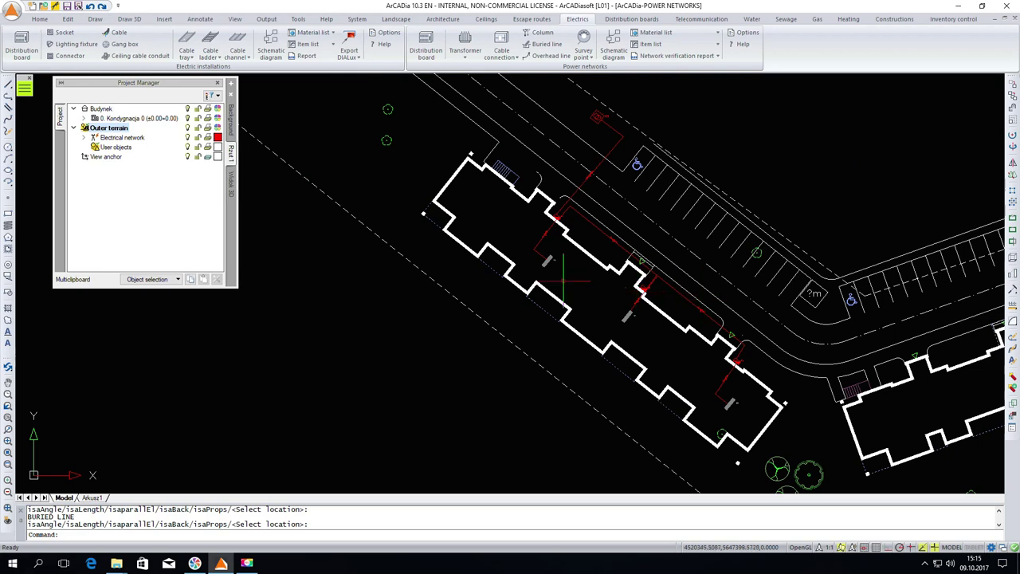
pyautogui.scroll(-2, 472, 296)
pyautogui.scroll(2, 539, 271)
pyautogui.scroll(-2, 538, 271)
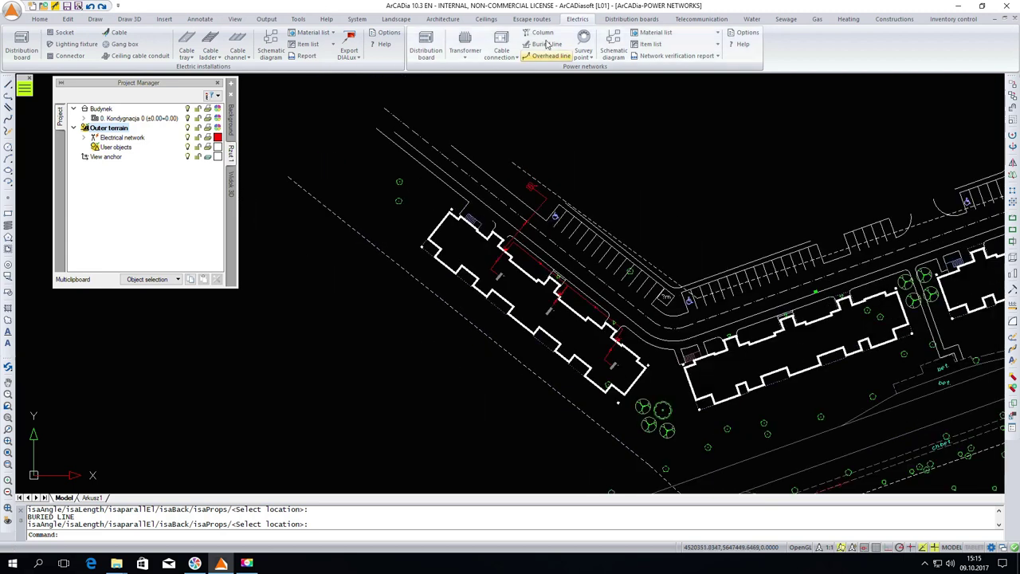
pyautogui.click(653, 33)
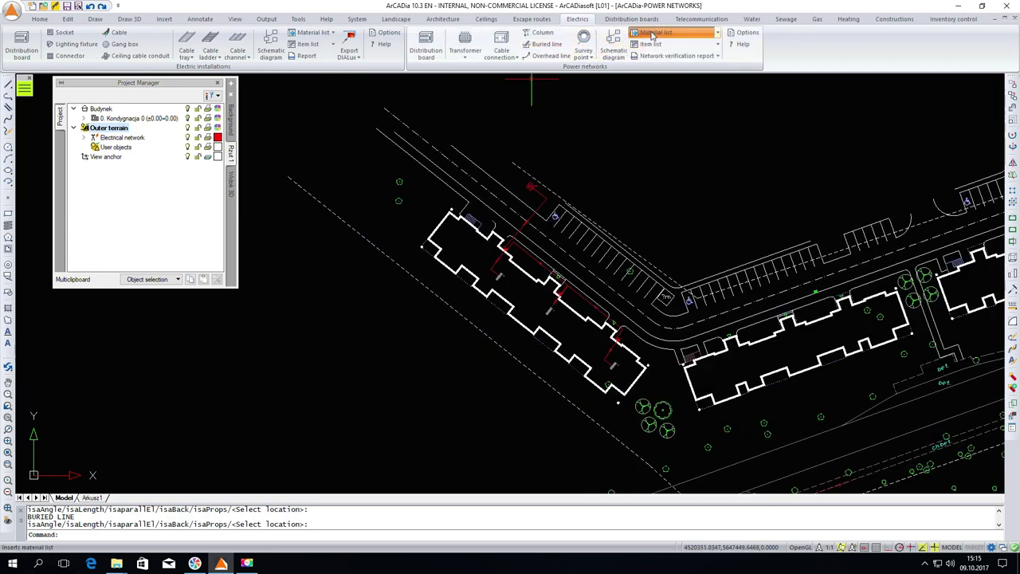
pyautogui.scroll(8, 613, 179)
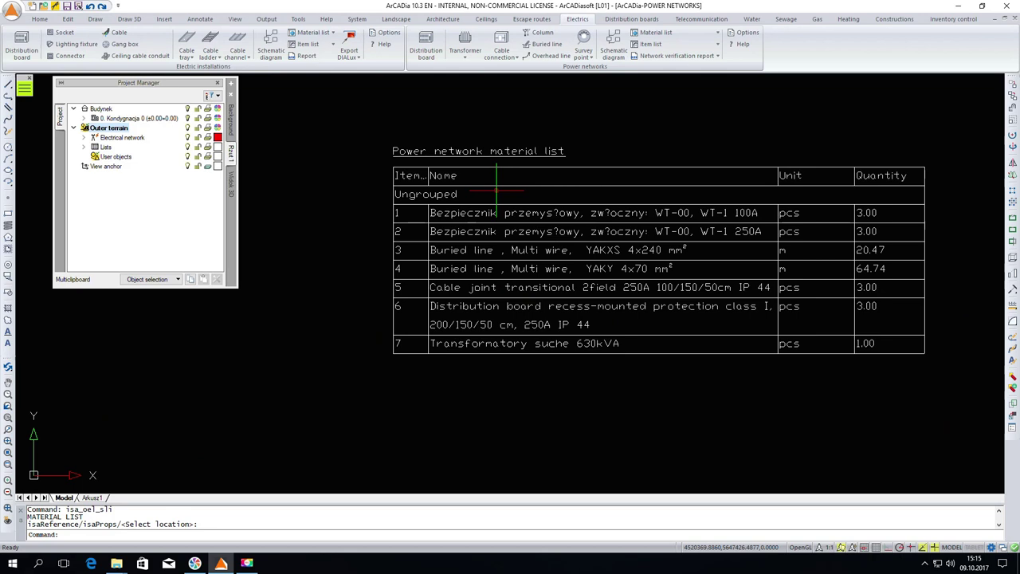
pyautogui.scroll(-5, 494, 213)
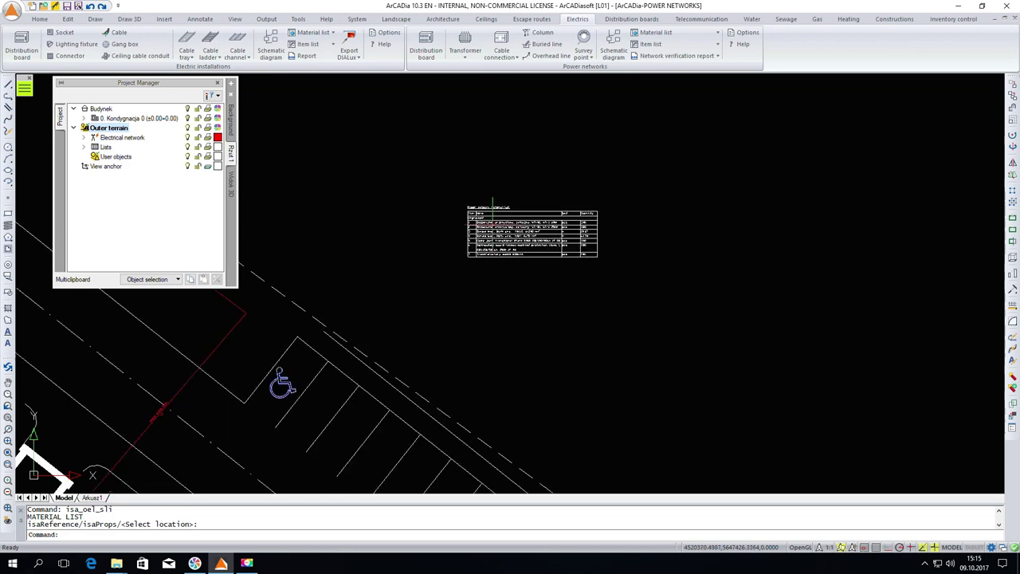
# Insert the power network item list beside the material list, with their upper edges level
pyautogui.click(651, 43)
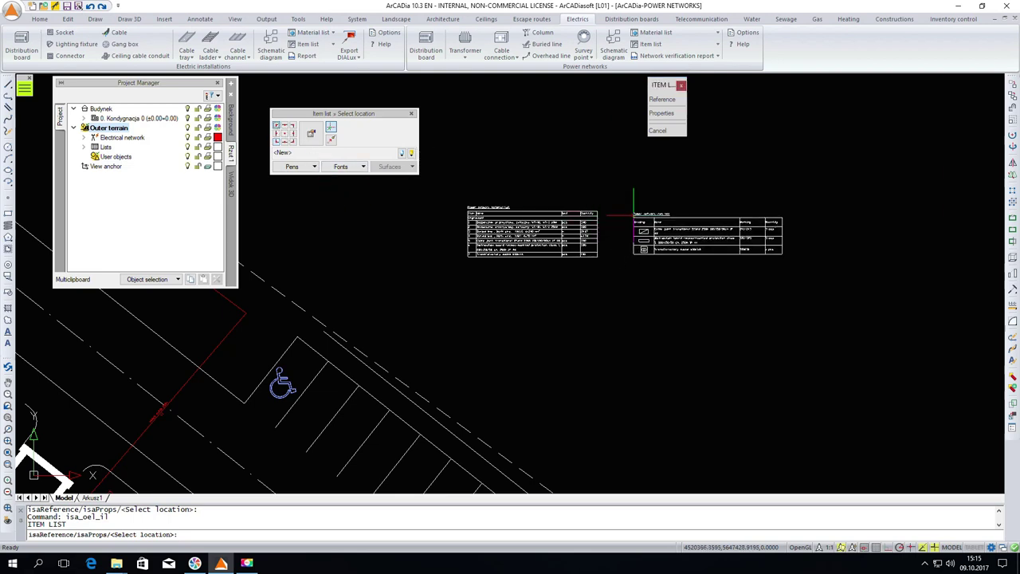
pyautogui.click(637, 208)
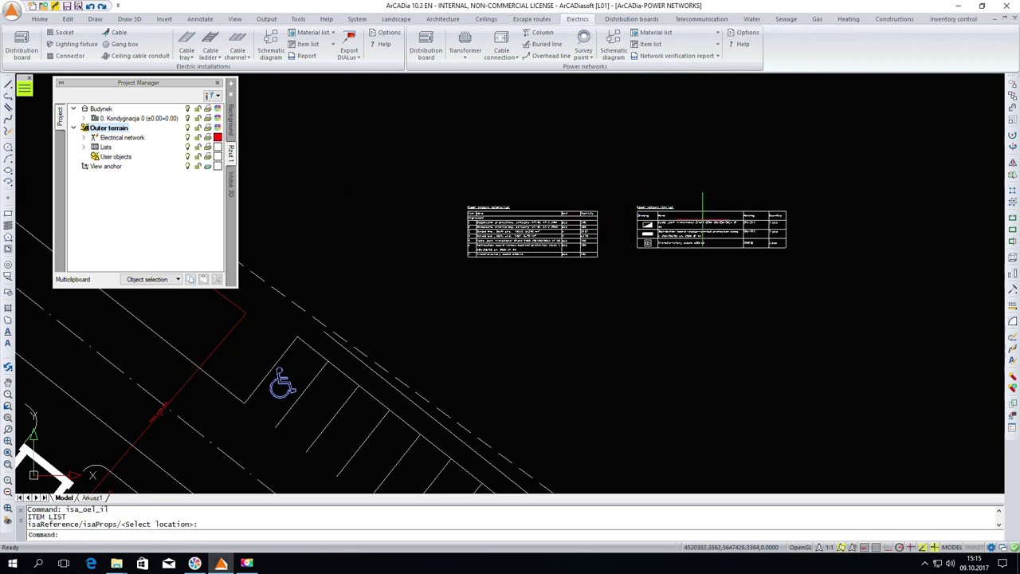
pyautogui.scroll(4, 703, 215)
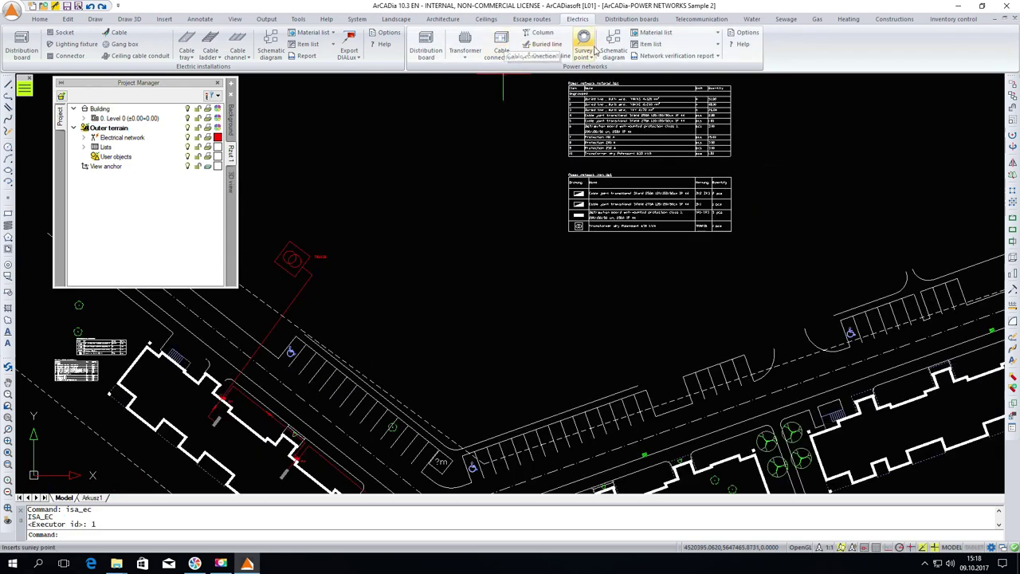
# Create a schematic diagram of the power network starting from the transformer and place it above the estate plan
pyautogui.click(613, 44)
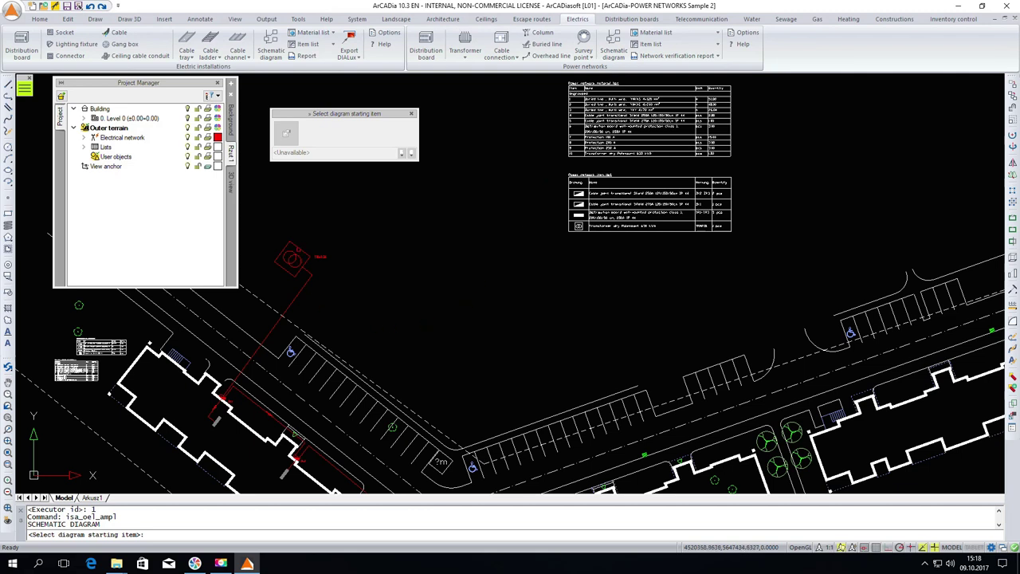
pyautogui.click(296, 252)
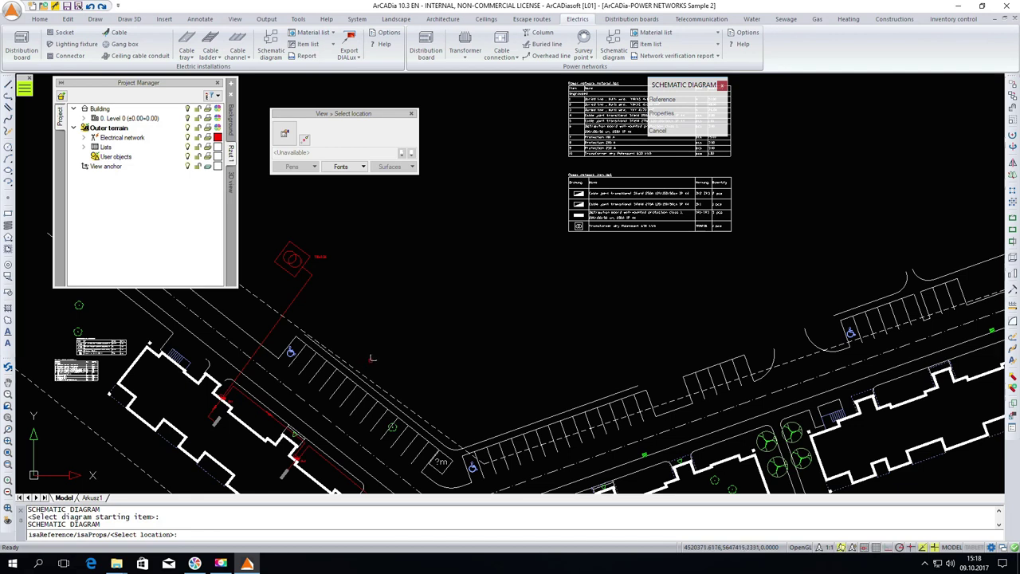
pyautogui.scroll(-2, 371, 358)
pyautogui.click(530, 119)
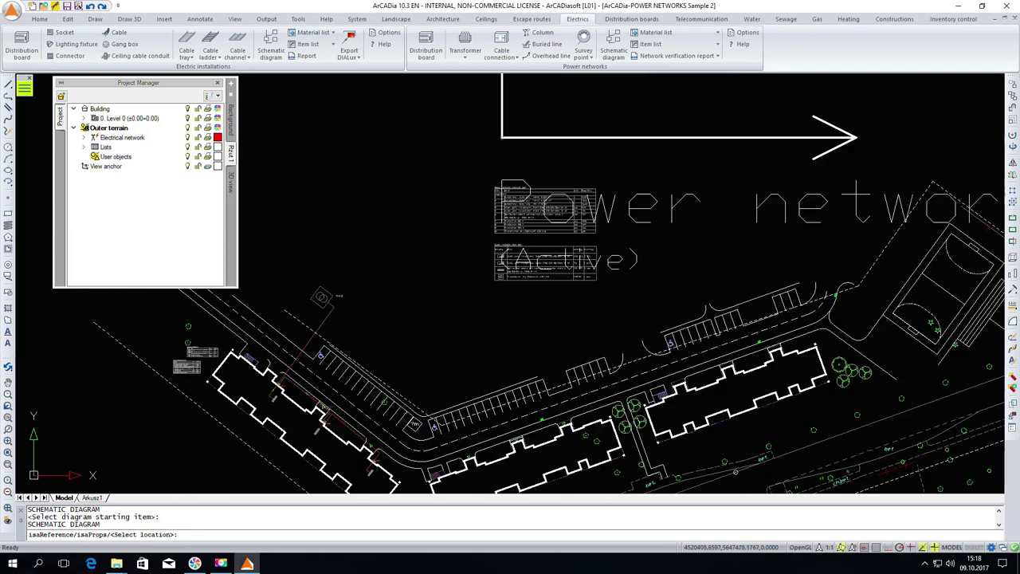
pyautogui.scroll(-2, 452, 269)
pyautogui.scroll(-2, 453, 269)
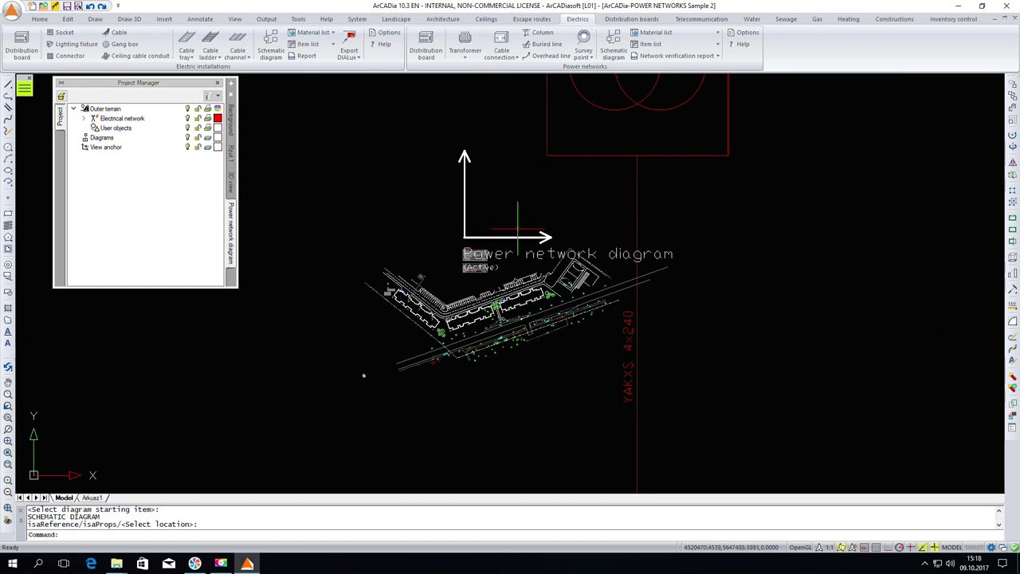
pyautogui.scroll(-6, 495, 230)
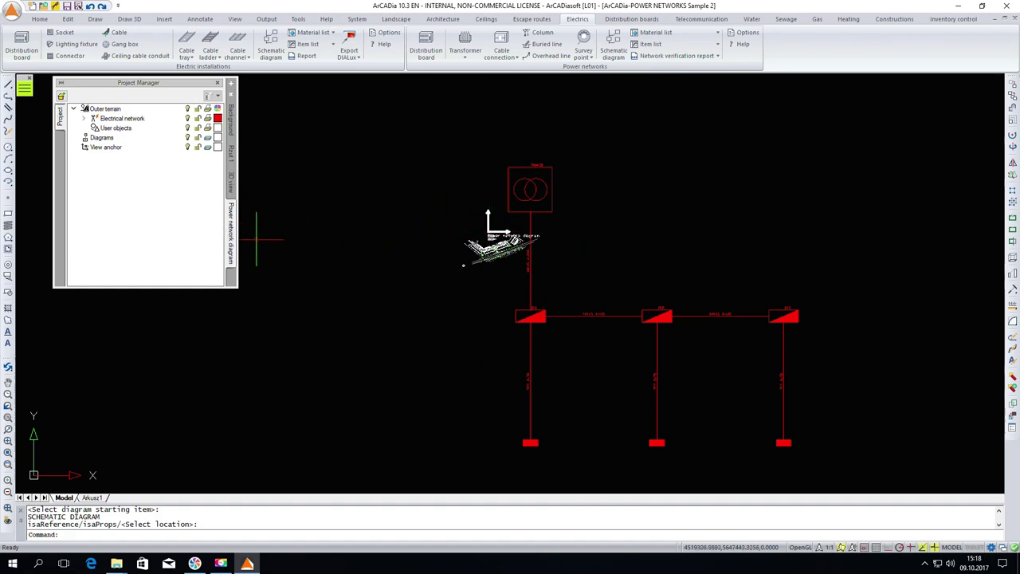
# Set the Power network diagram view's drawing units to meters and regenerate the drawing
pyautogui.rightClick(232, 244)
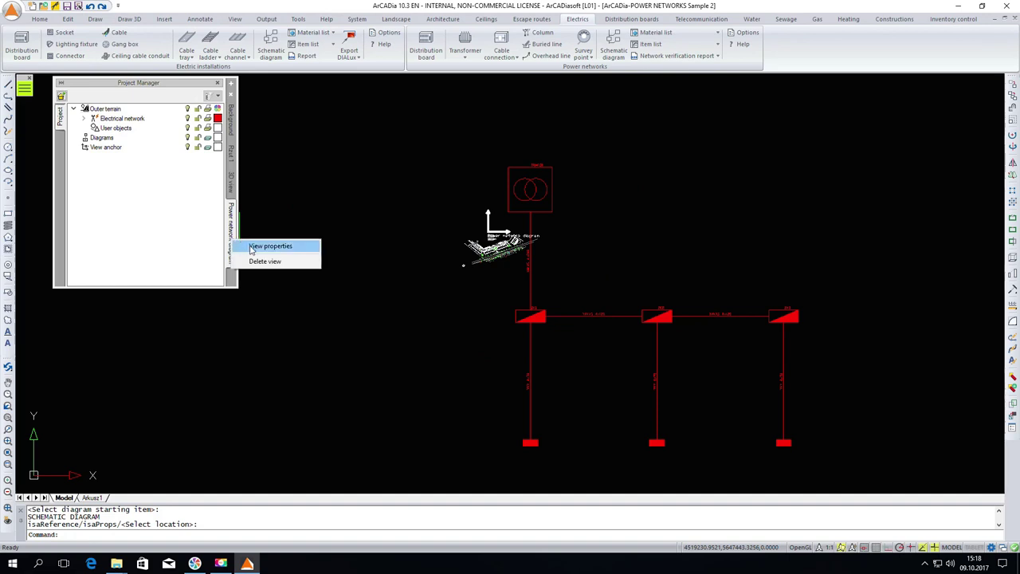
pyautogui.click(252, 246)
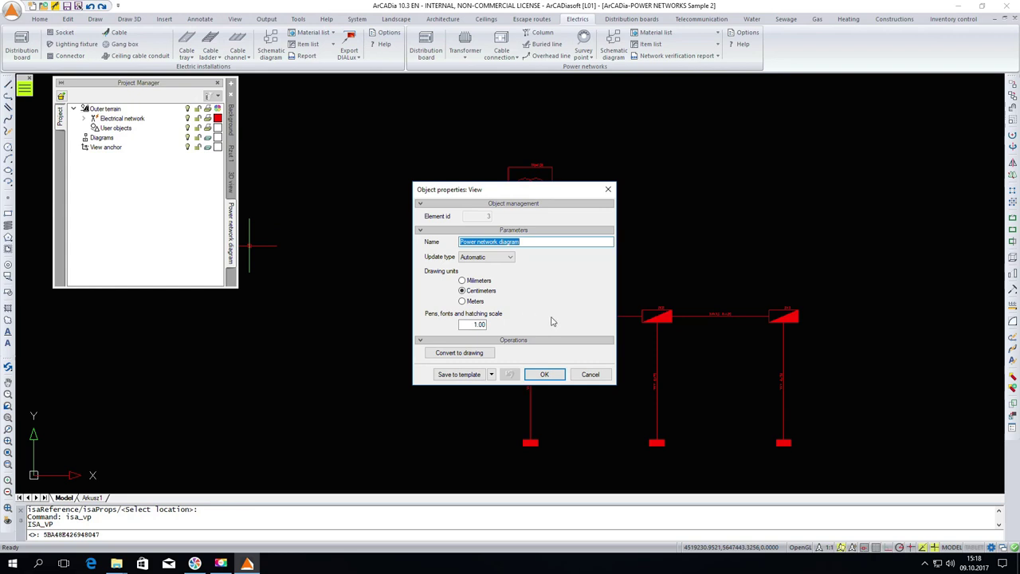
pyautogui.click(461, 302)
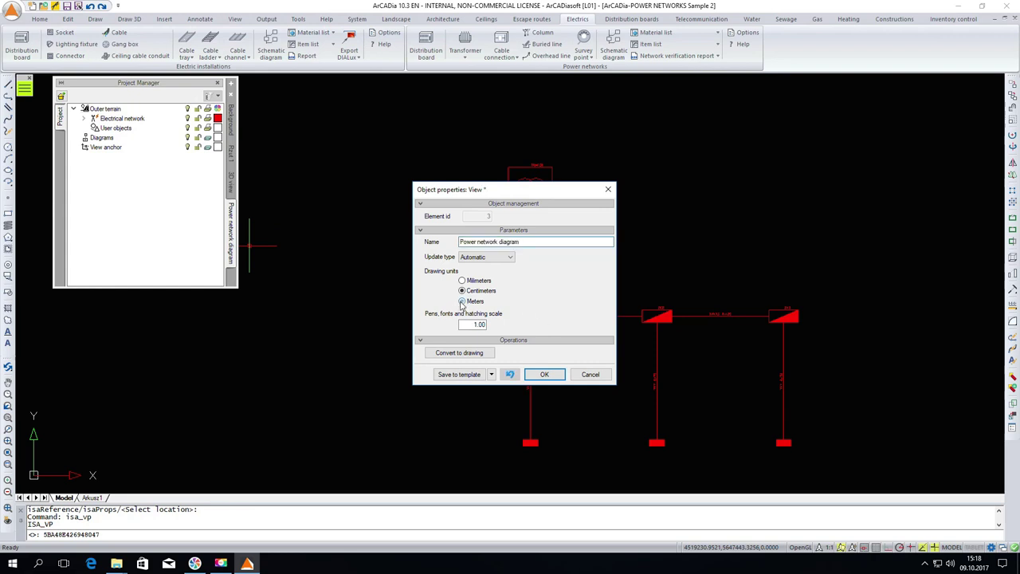
pyautogui.click(531, 374)
pyautogui.scroll(5, 504, 258)
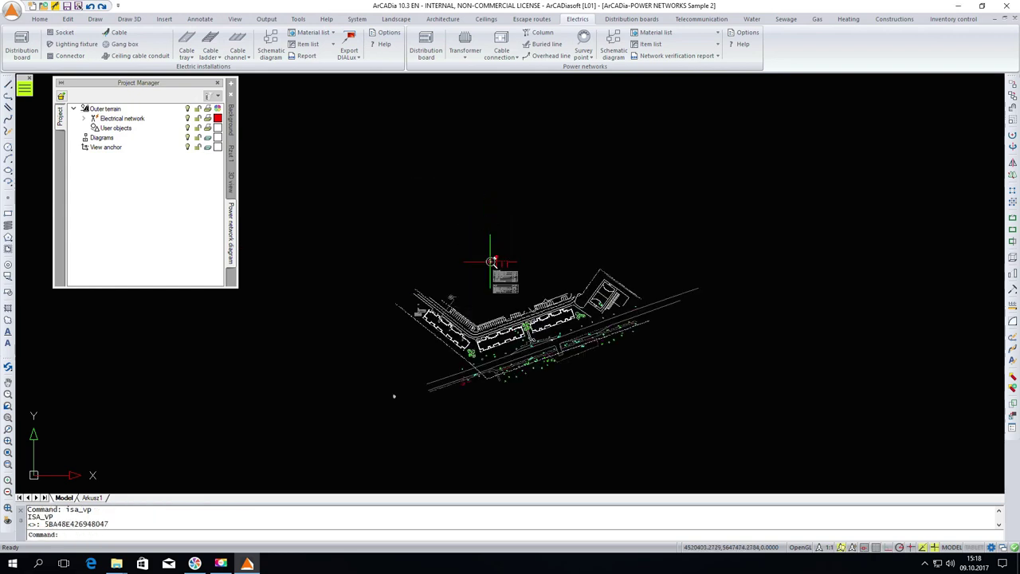
pyautogui.scroll(5, 519, 264)
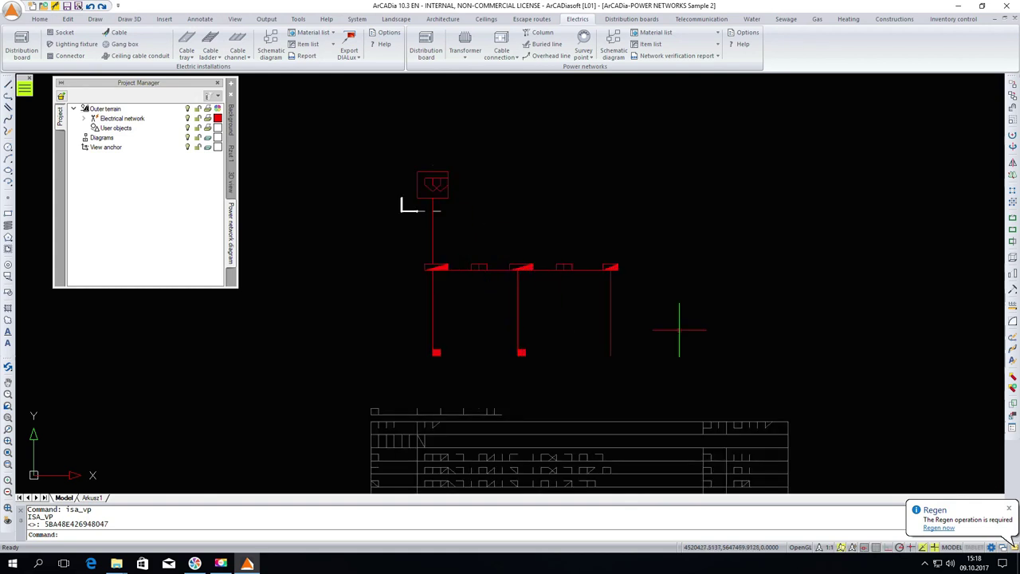
pyautogui.click(939, 528)
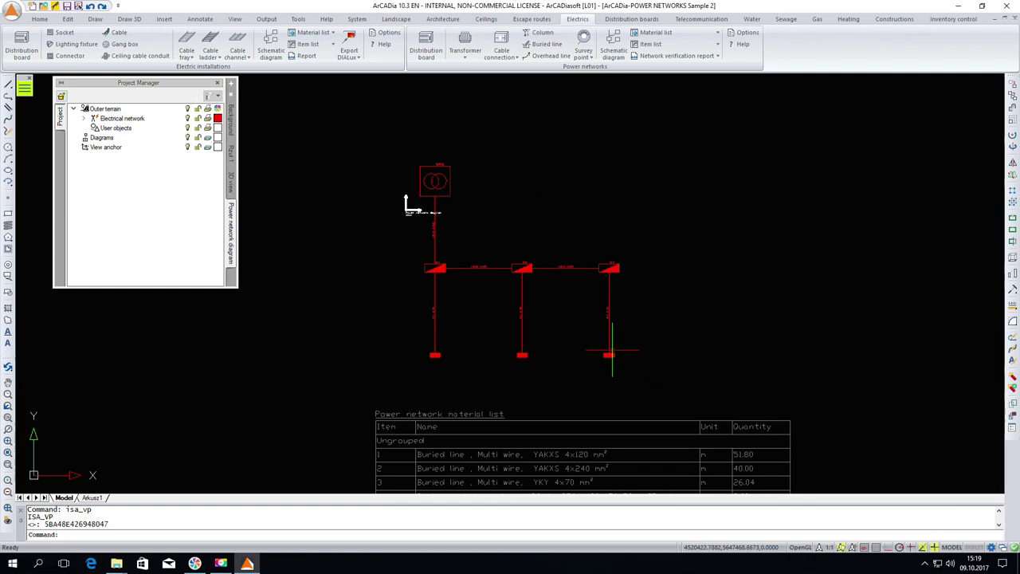
pyautogui.scroll(4, 493, 255)
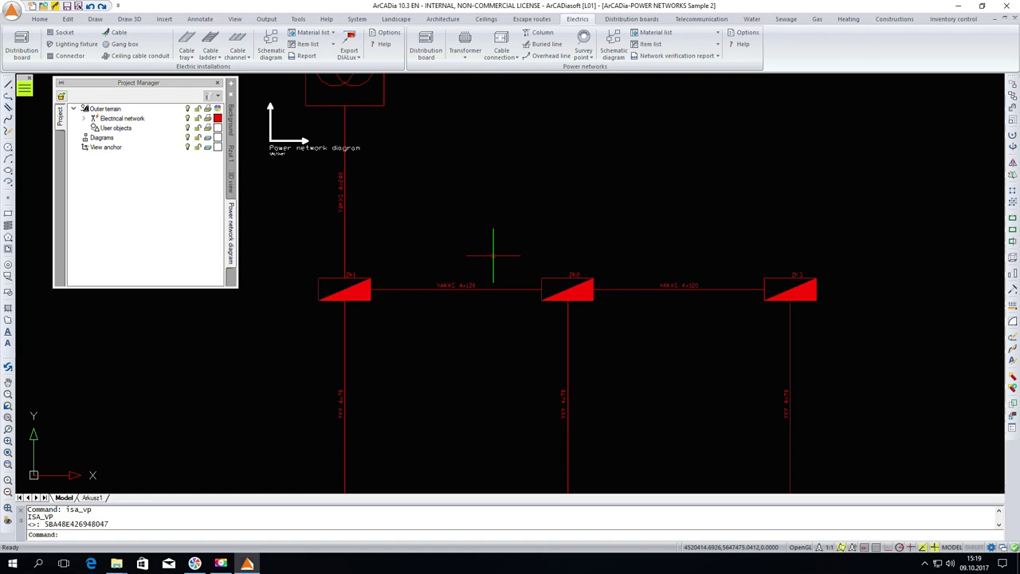
# Activate the Rzut 1 plan view and generate an RTF network verification report for circuits TRAFO1 to TR1, TR2 and TR3
pyautogui.click(666, 59)
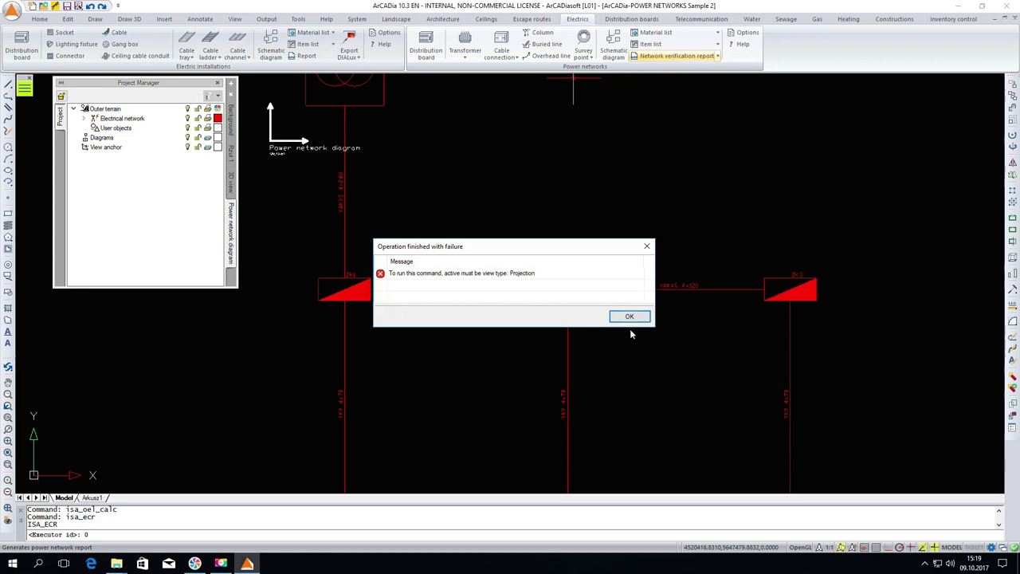
pyautogui.click(629, 317)
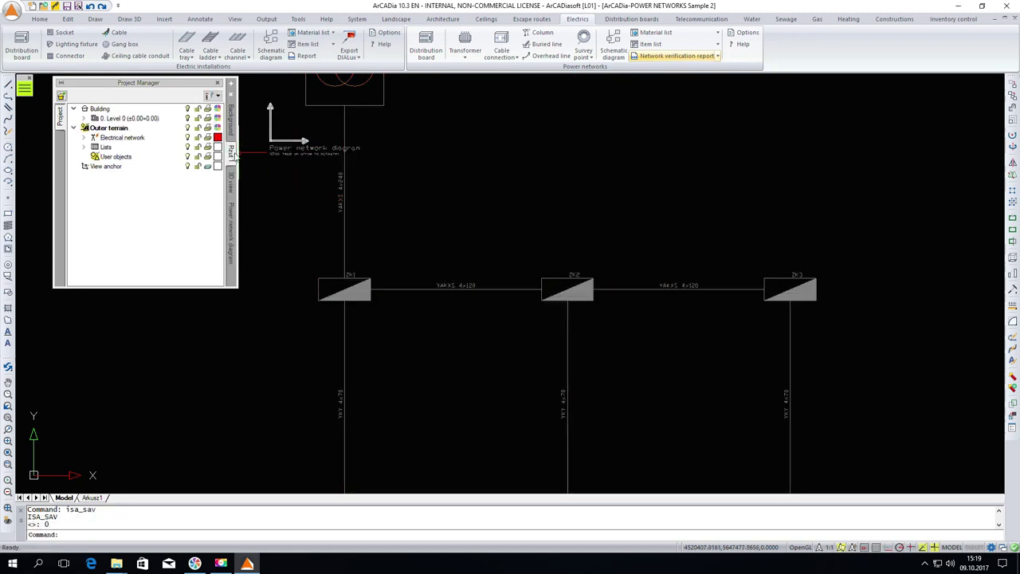
pyautogui.click(672, 58)
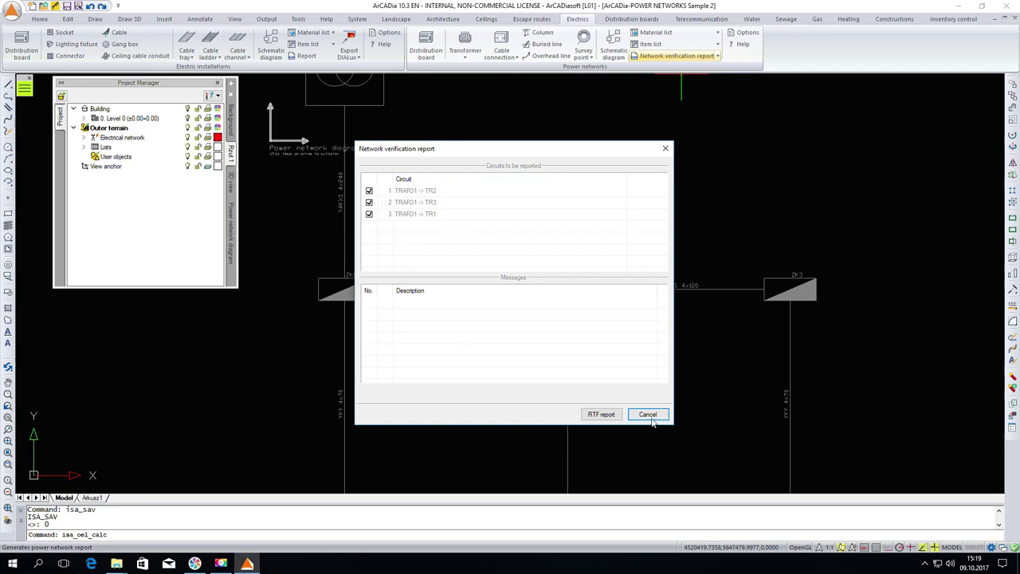
pyautogui.click(602, 415)
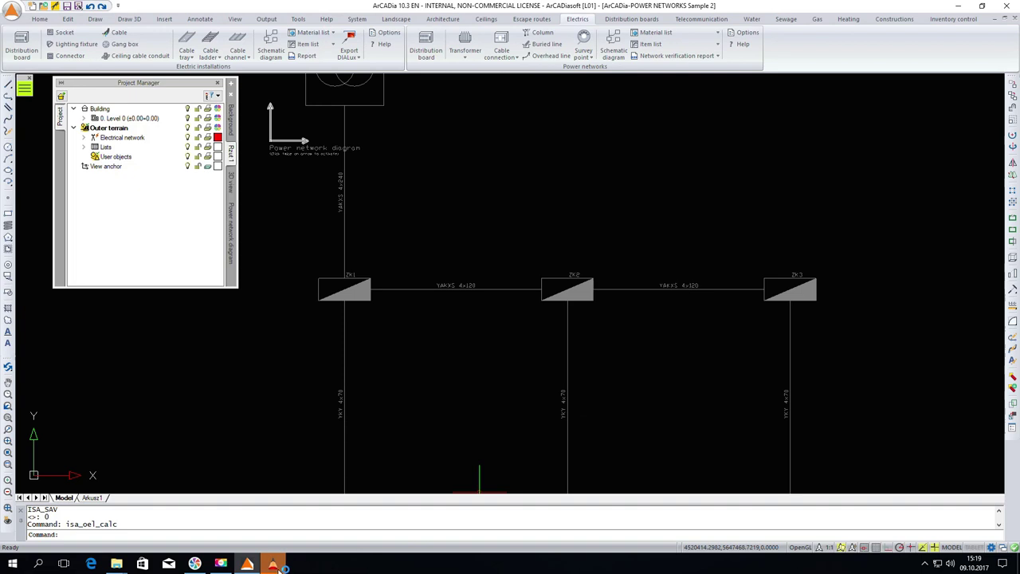
# Switch to the generated report in ArCADia-TEXT and review the line specification, voltage drops and protection checks for each line
pyautogui.moveTo(275, 564)
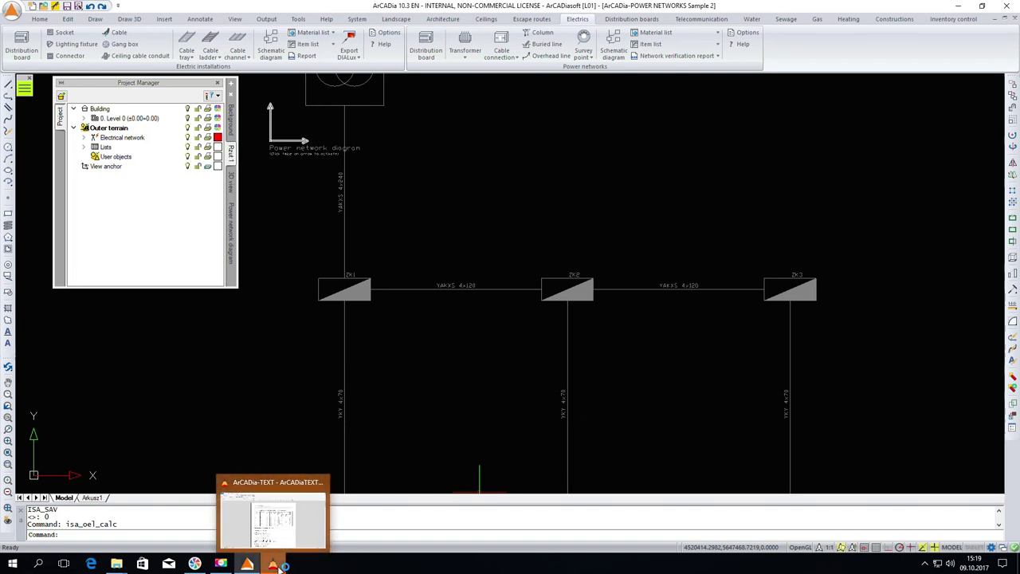
pyautogui.click(275, 564)
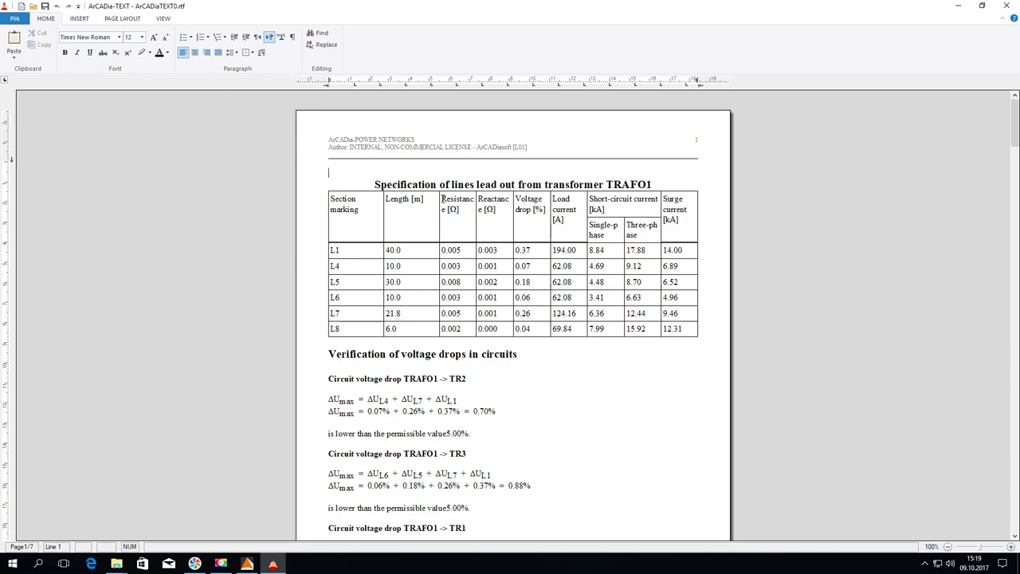
pyautogui.scroll(-10, 628, 327)
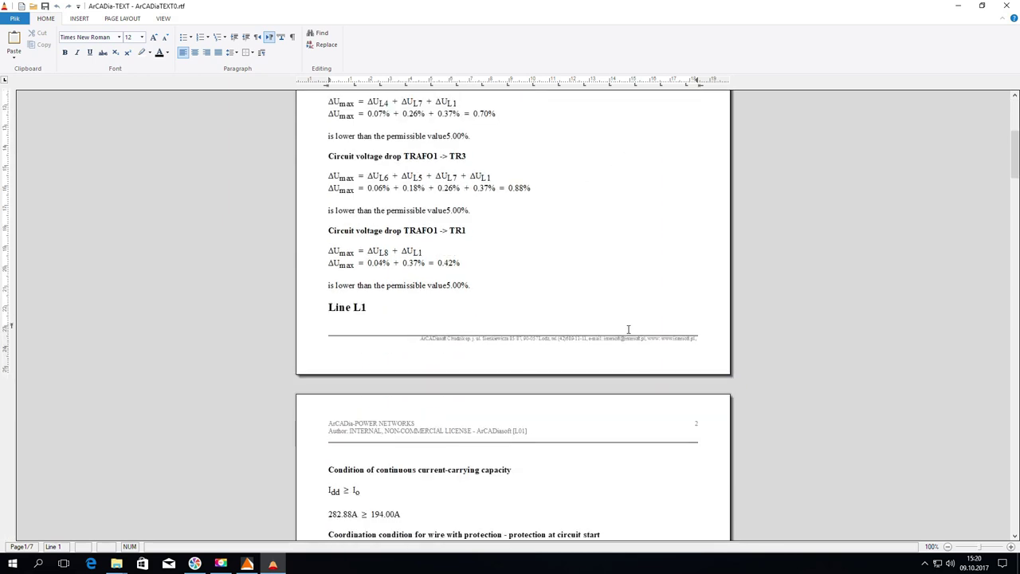
pyautogui.scroll(-10, 628, 329)
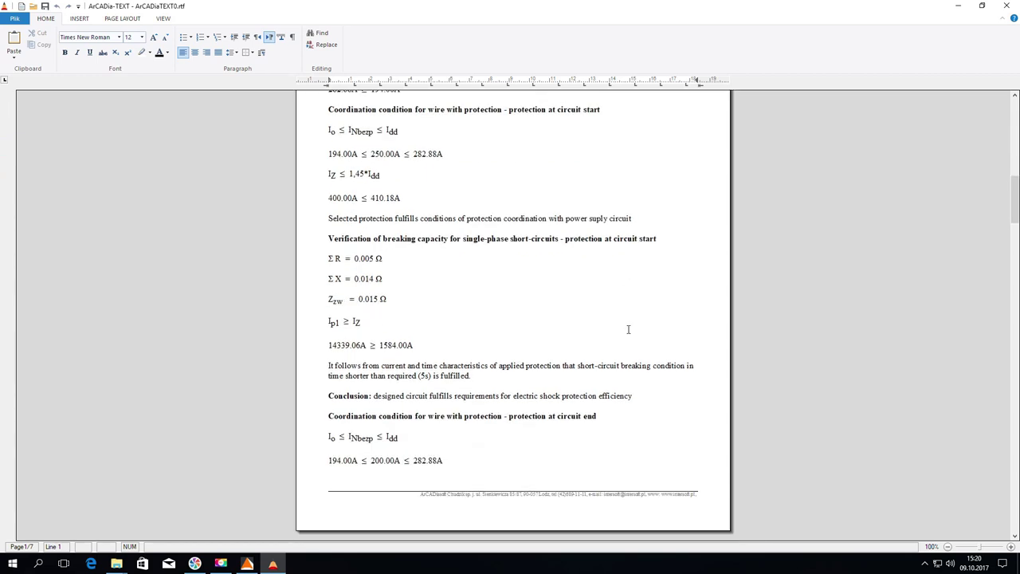
pyautogui.scroll(-9, 628, 329)
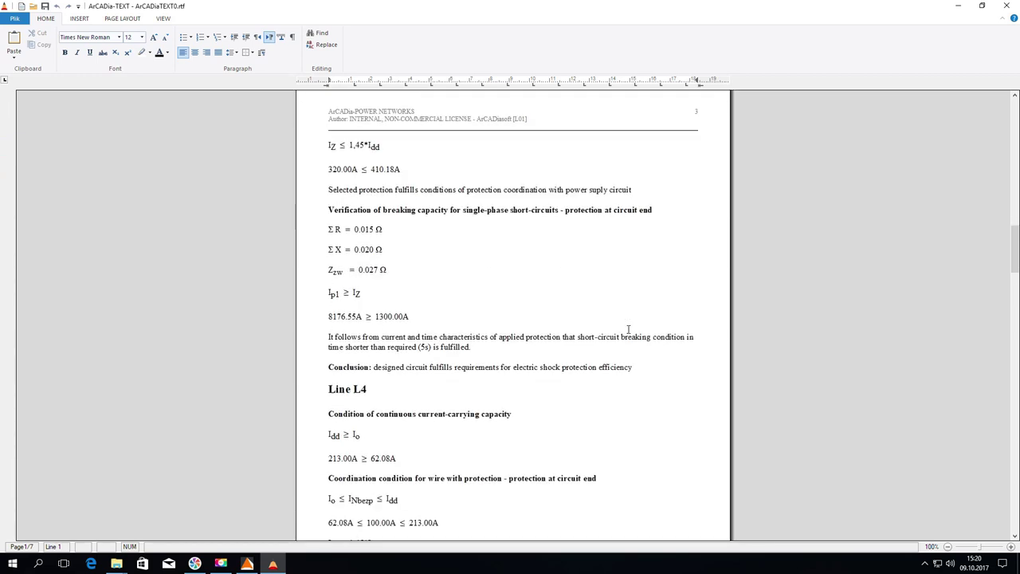
pyautogui.scroll(-10, 628, 329)
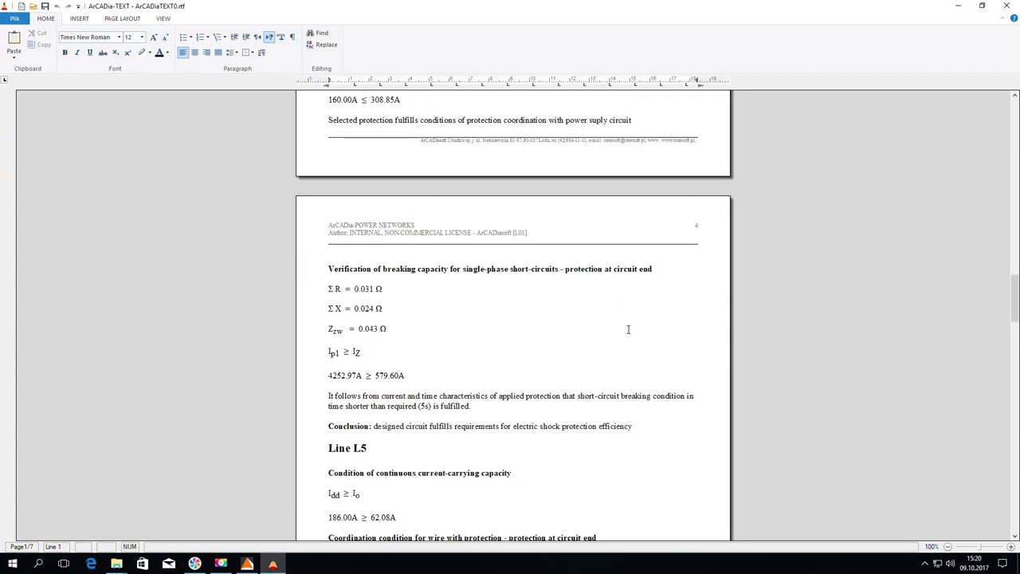